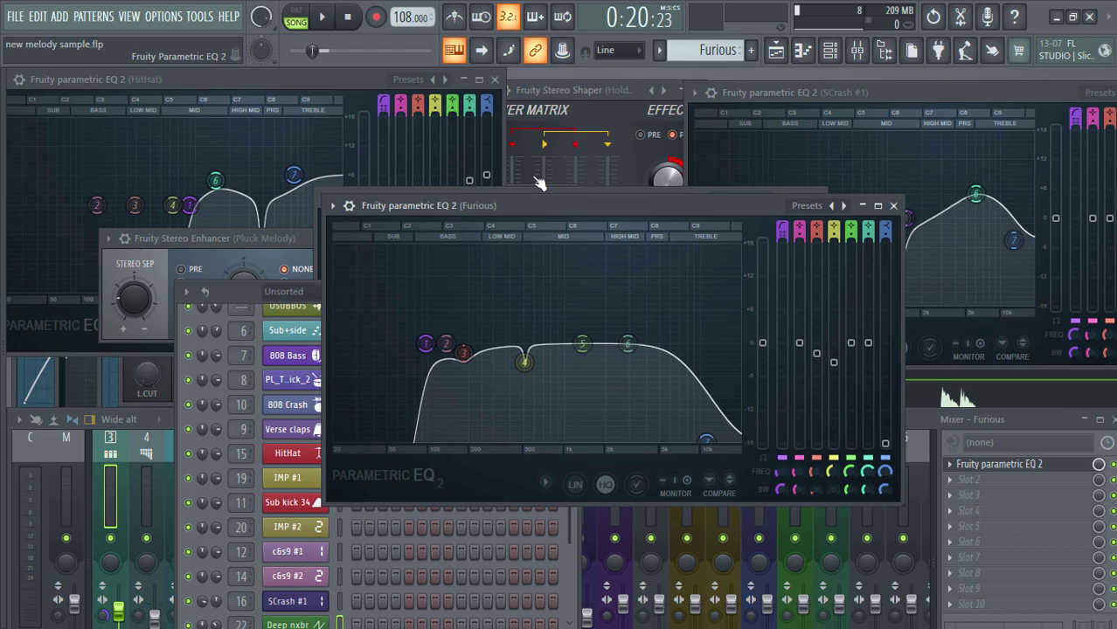
Start playback of 'new melody sample.flp' from the current song position.
{"action": "key", "text": "space"}
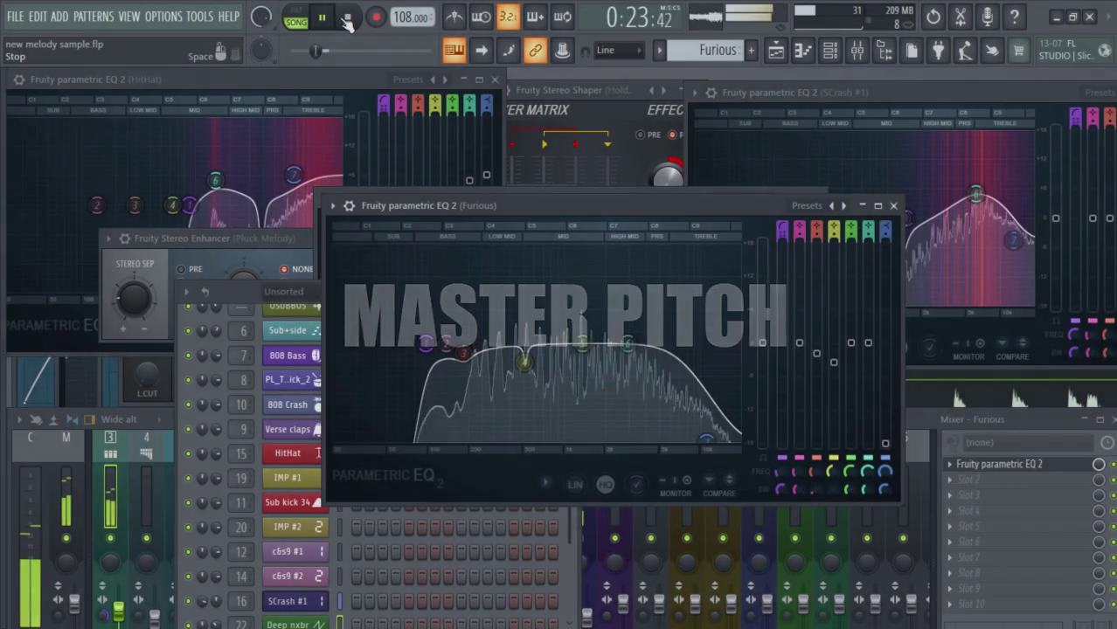
Restart the song and raise the master pitch to about +1100 cents while it plays.
{"action": "left_click", "coordinate": [347, 20]}
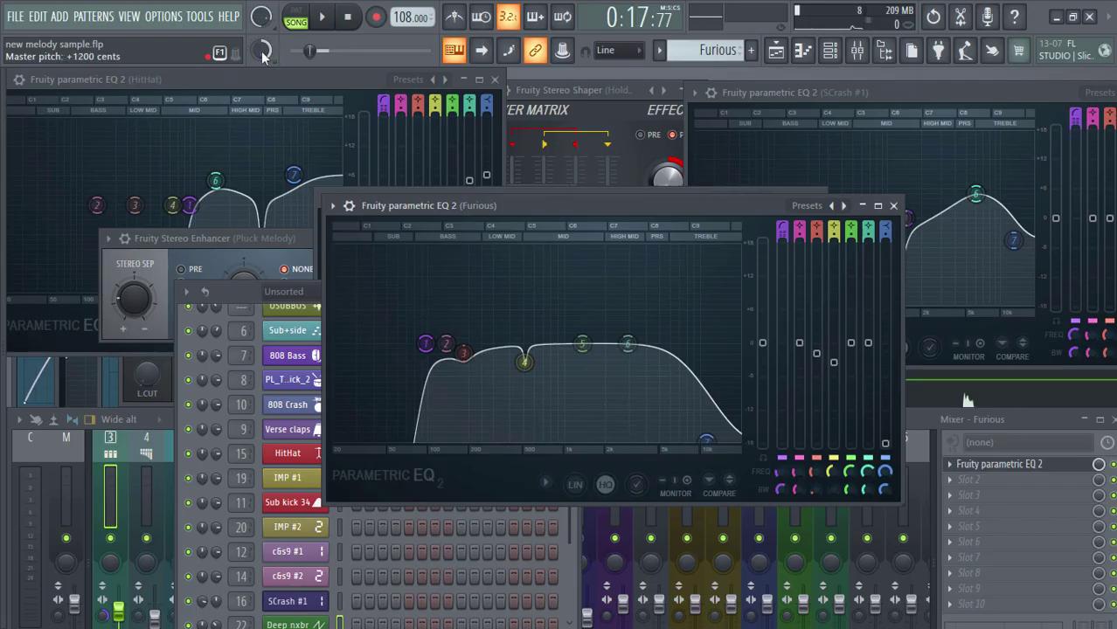
{"action": "left_click", "coordinate": [322, 17]}
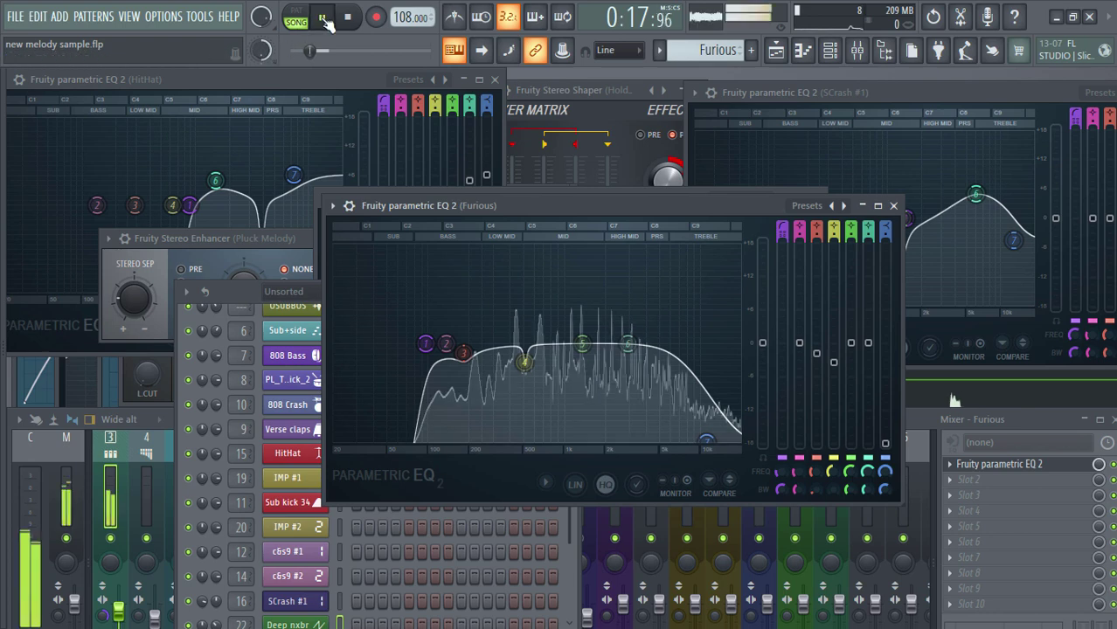
{"action": "mouse_move", "coordinate": [260, 50]}
{"action": "left_mouse_down"}
{"action": "mouse_move", "coordinate": [261, 40]}
{"action": "mouse_move", "coordinate": [261, 66]}
{"action": "left_mouse_up"}
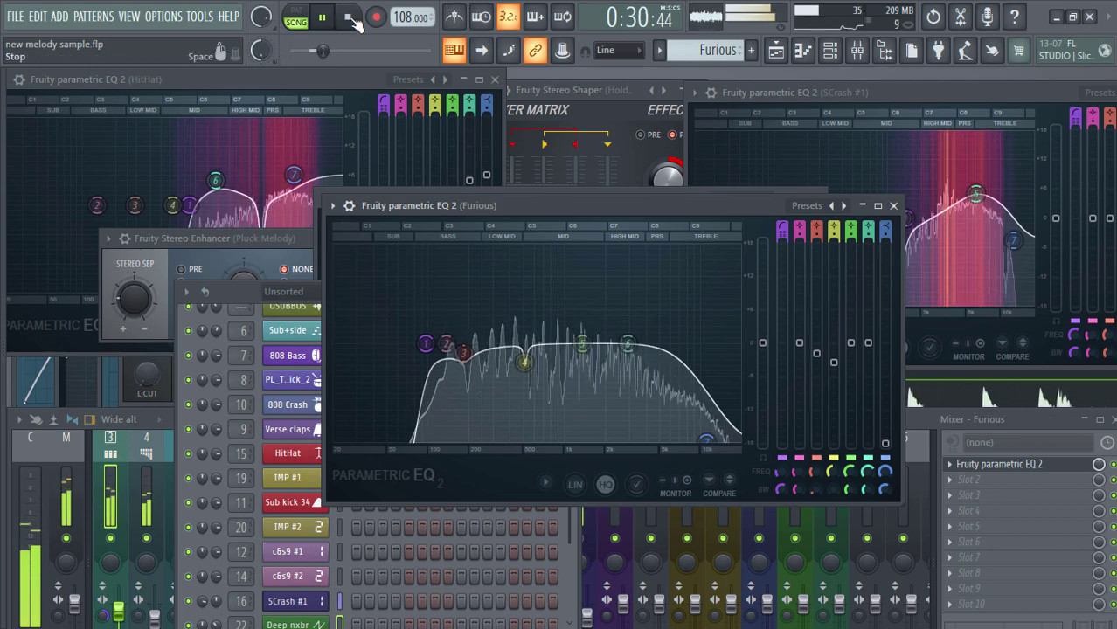
Stop playback and reset the master pitch to 0 cents.
{"action": "left_click", "coordinate": [351, 18]}
{"action": "right_click", "coordinate": [260, 50]}
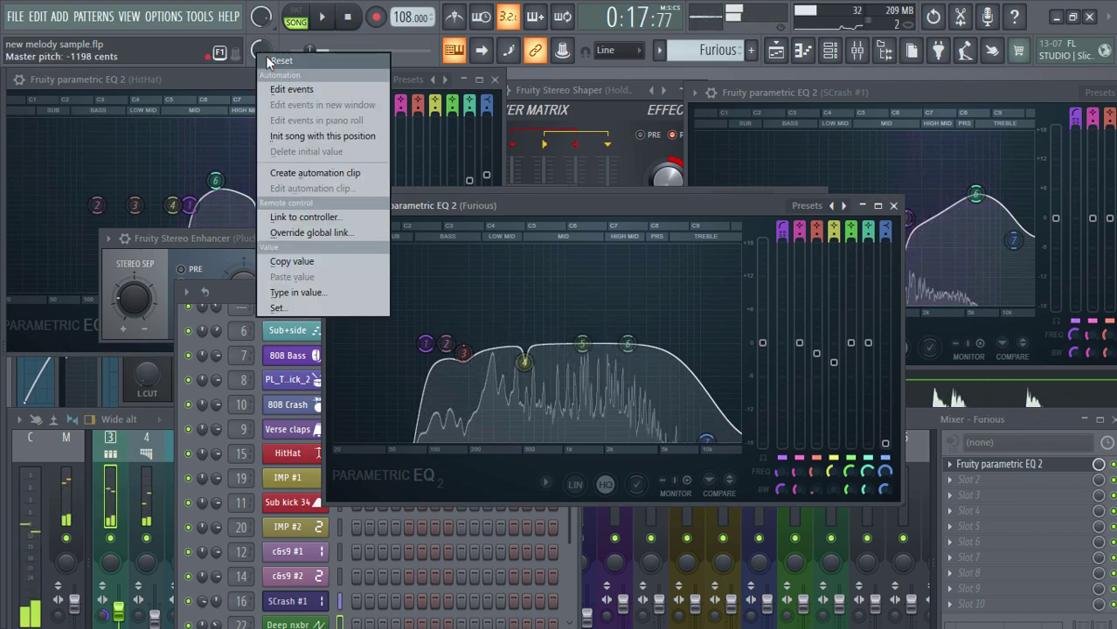
{"action": "left_click", "coordinate": [267, 57]}
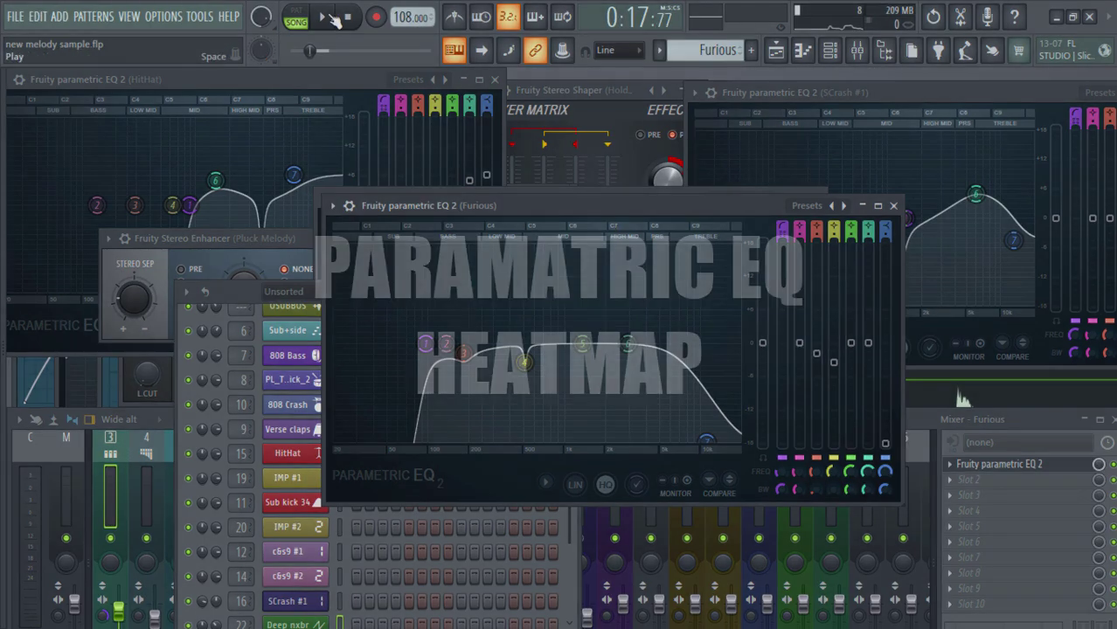
Start, stop and pause the song to watch the EQ spectra.
{"action": "left_click", "coordinate": [322, 16]}
{"action": "left_click", "coordinate": [347, 17]}
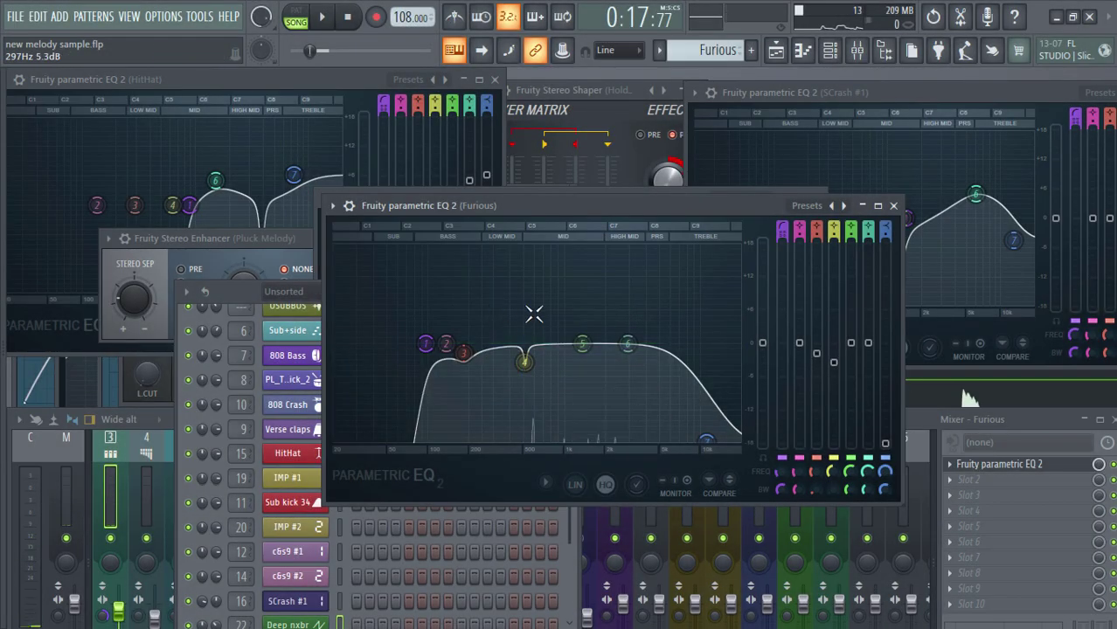
{"action": "left_click", "coordinate": [322, 17]}
{"action": "left_click", "coordinate": [322, 18]}
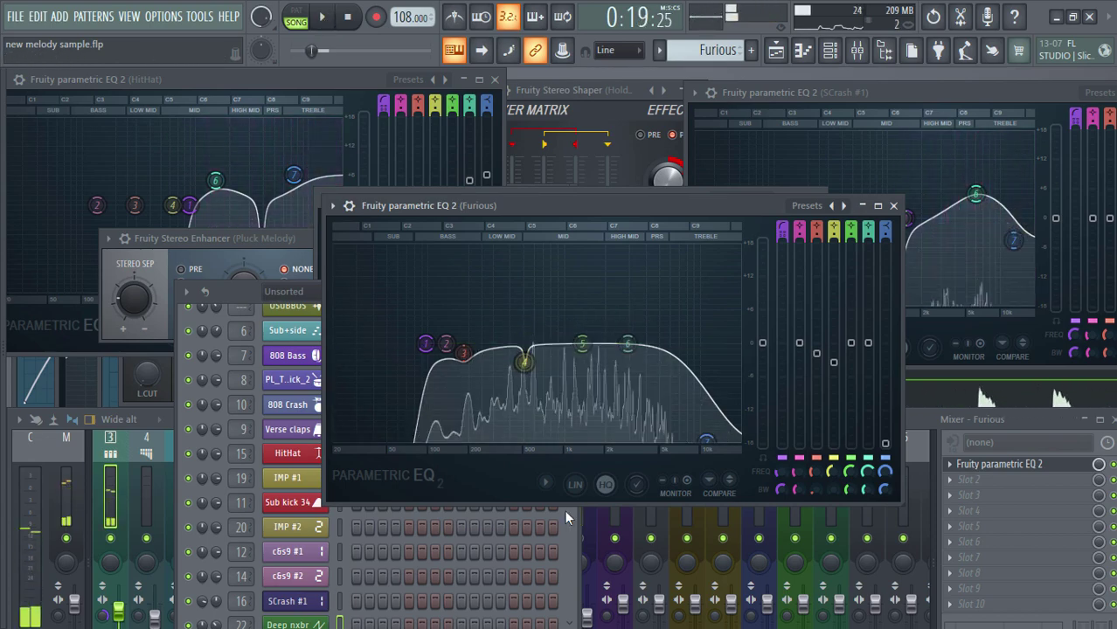
Enable Heatmap in the Furious EQ's display options and play the song to watch it glow.
{"action": "left_click", "coordinate": [544, 483]}
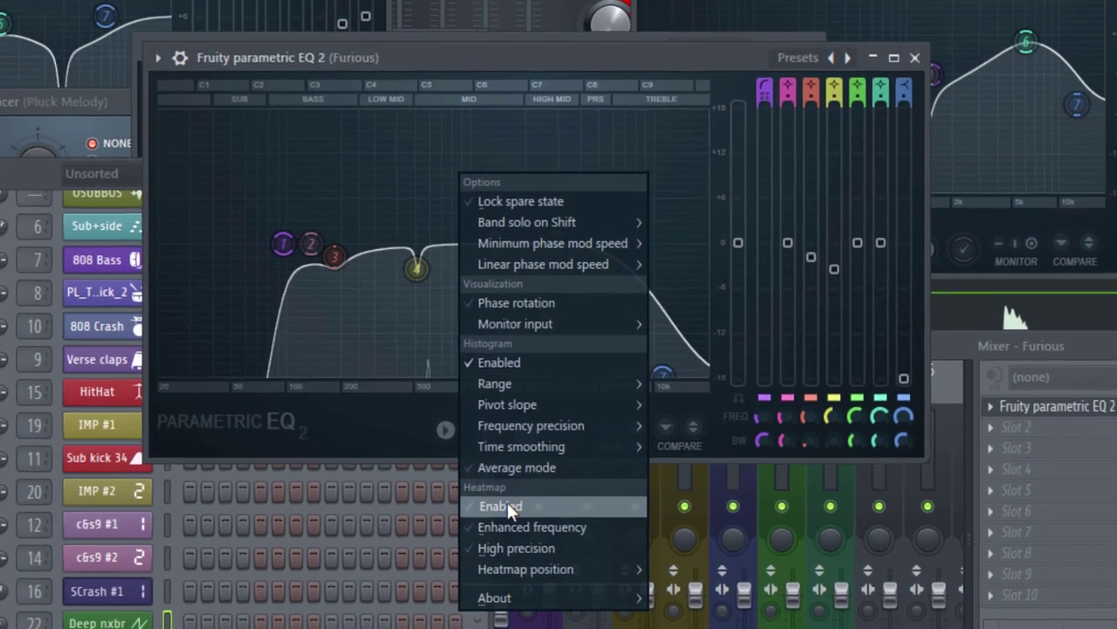
{"action": "left_click", "coordinate": [505, 494]}
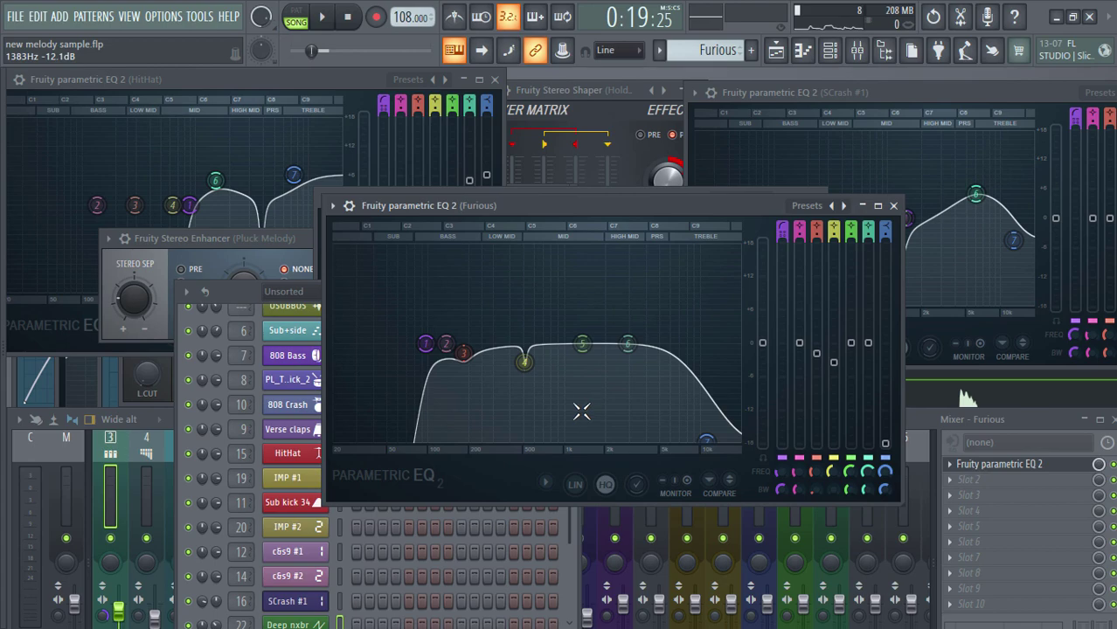
{"action": "left_click", "coordinate": [324, 16]}
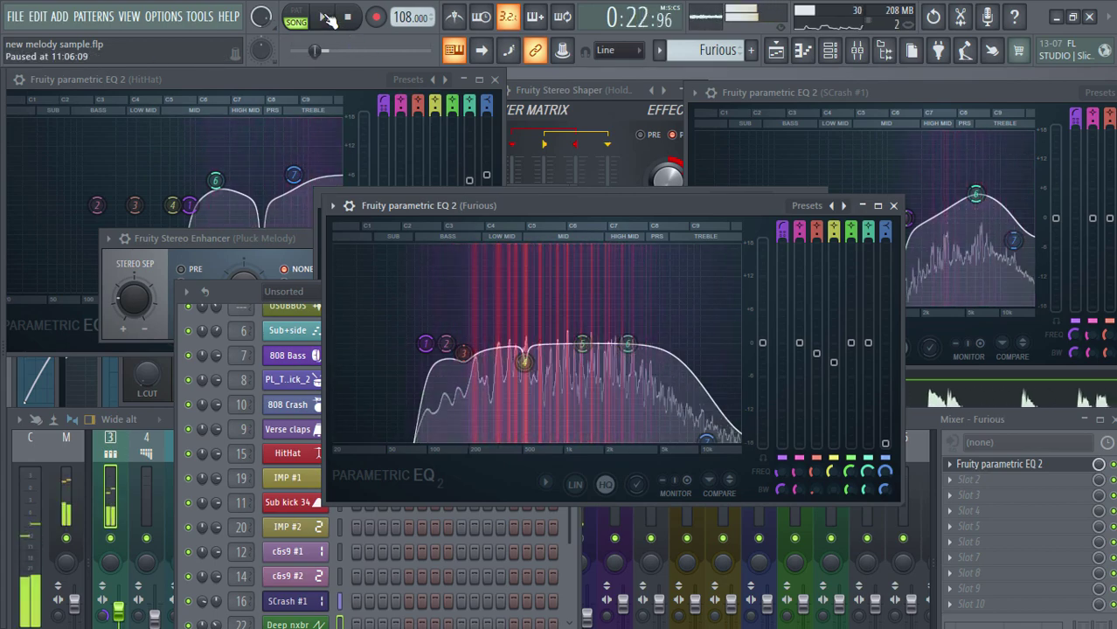
{"action": "left_click_drag", "start_coordinate": [570, 209], "coordinate": [568, 246]}
{"action": "left_click", "coordinate": [238, 286]}
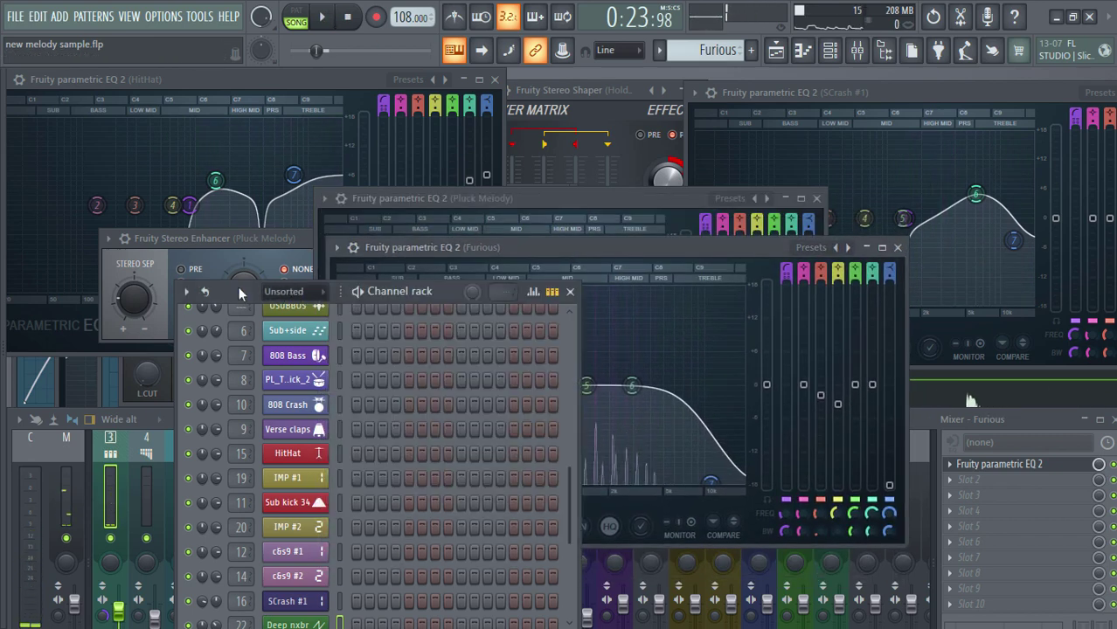
Bring the Furious EQ window to the front and set it to Detached.
{"action": "left_click", "coordinate": [577, 241]}
{"action": "left_click", "coordinate": [246, 288]}
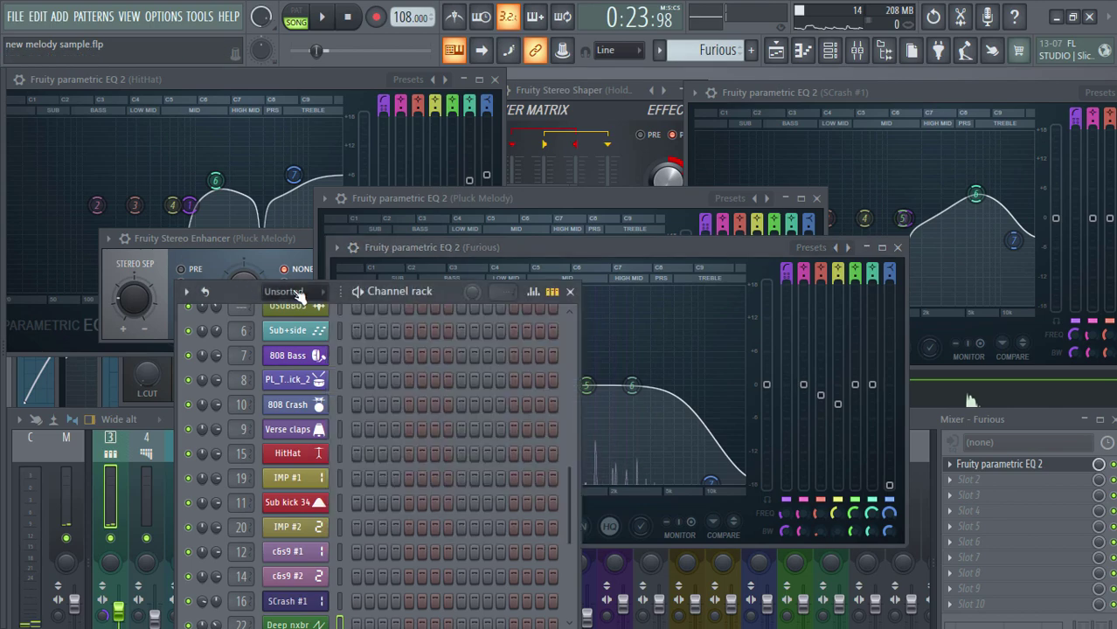
{"action": "left_click", "coordinate": [496, 247]}
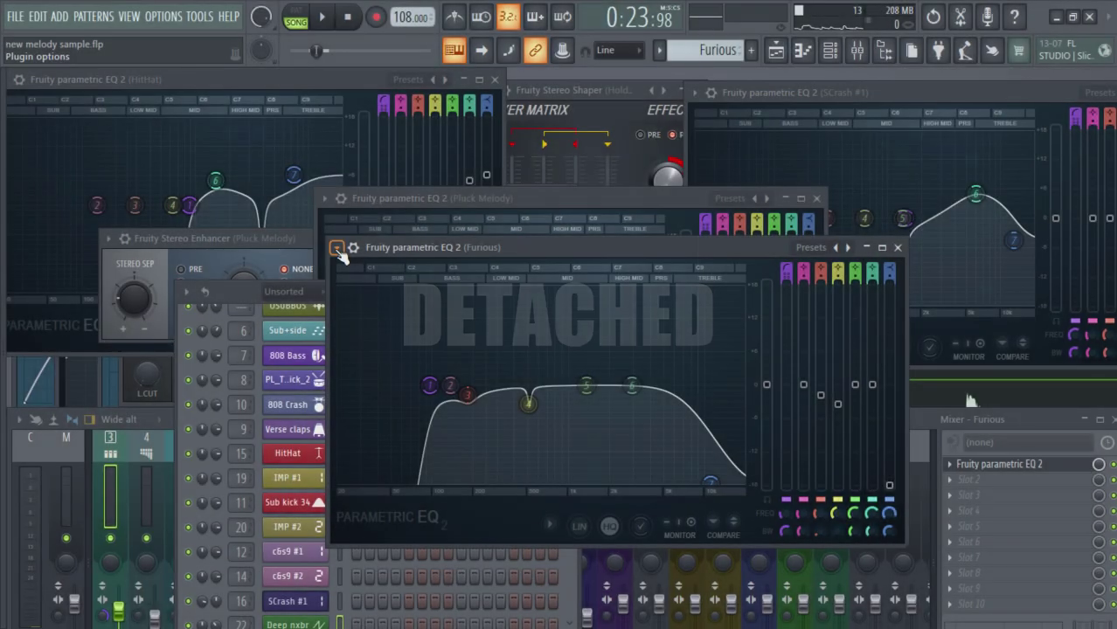
{"action": "left_click", "coordinate": [337, 249]}
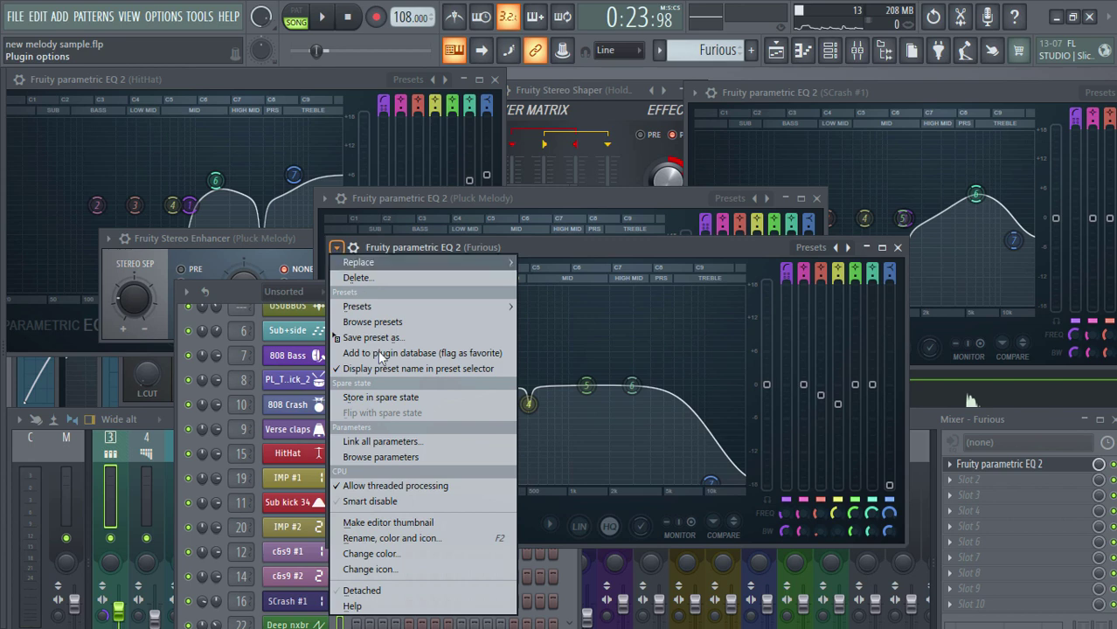
{"action": "left_click", "coordinate": [362, 591]}
Drag the Furious EQ left and the Pluck Melody EQ right so they sit side by side.
{"action": "left_click", "coordinate": [583, 203]}
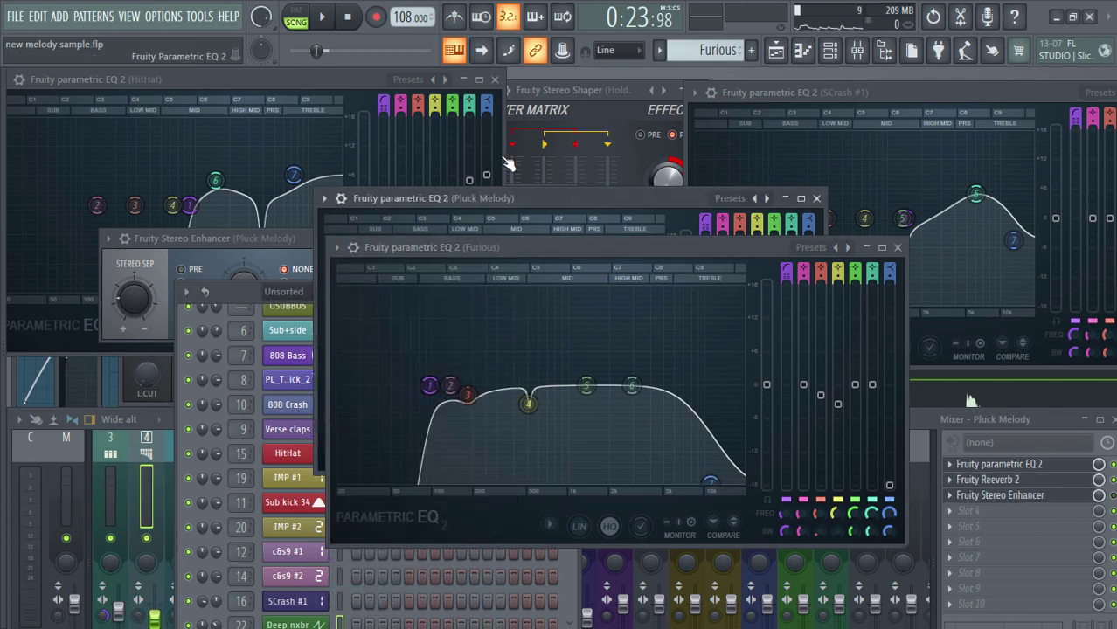
{"action": "left_click", "coordinate": [344, 79]}
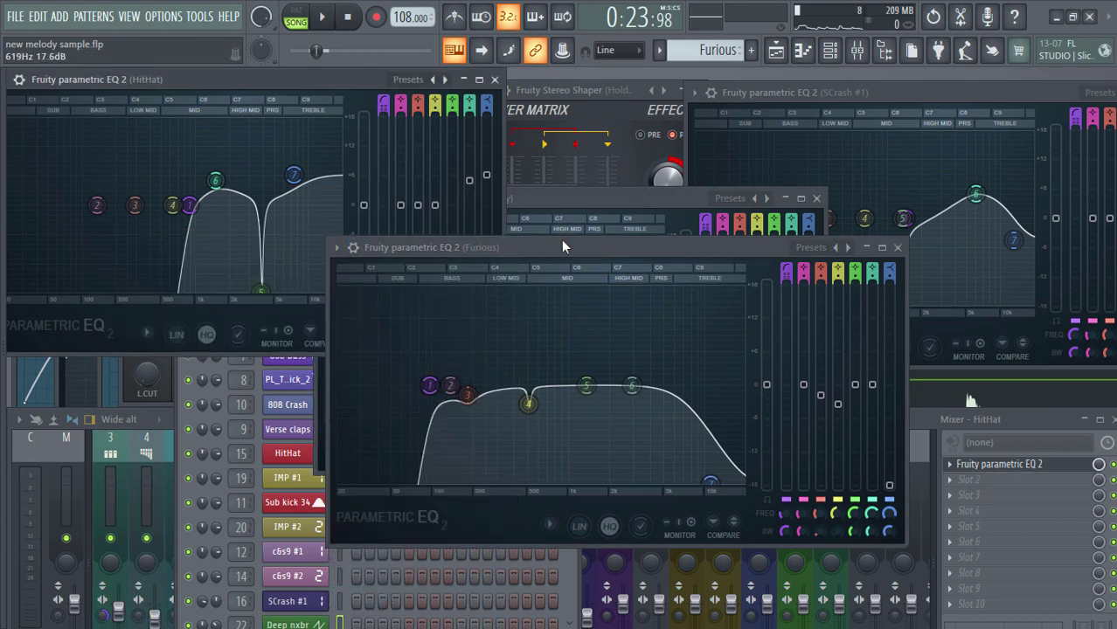
{"action": "left_click_drag", "start_coordinate": [563, 248], "coordinate": [571, 257]}
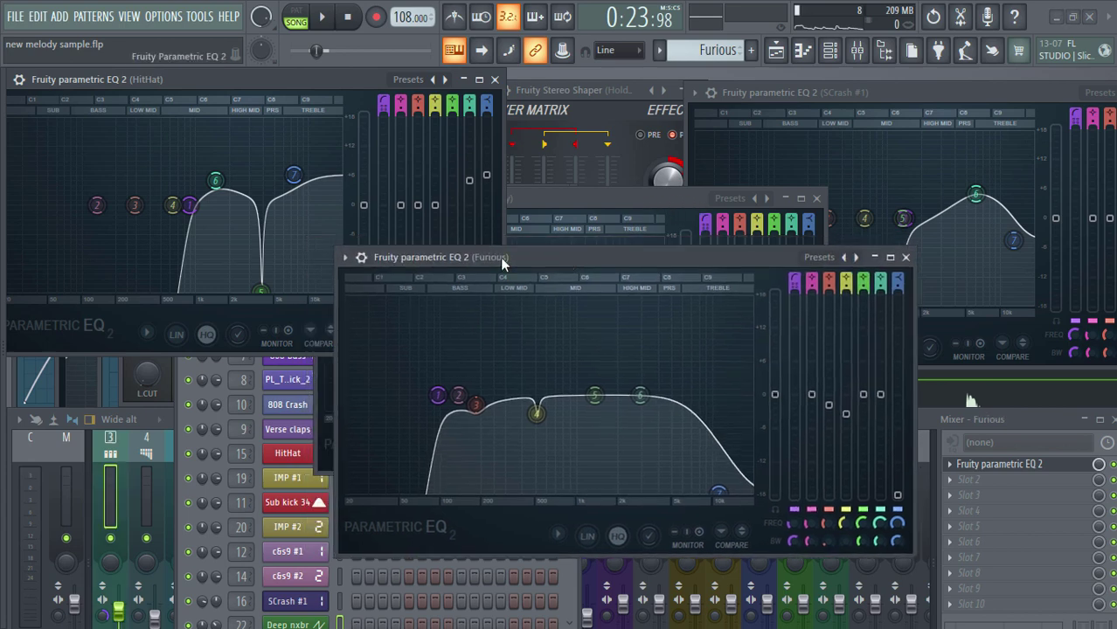
{"action": "left_click", "coordinate": [561, 192]}
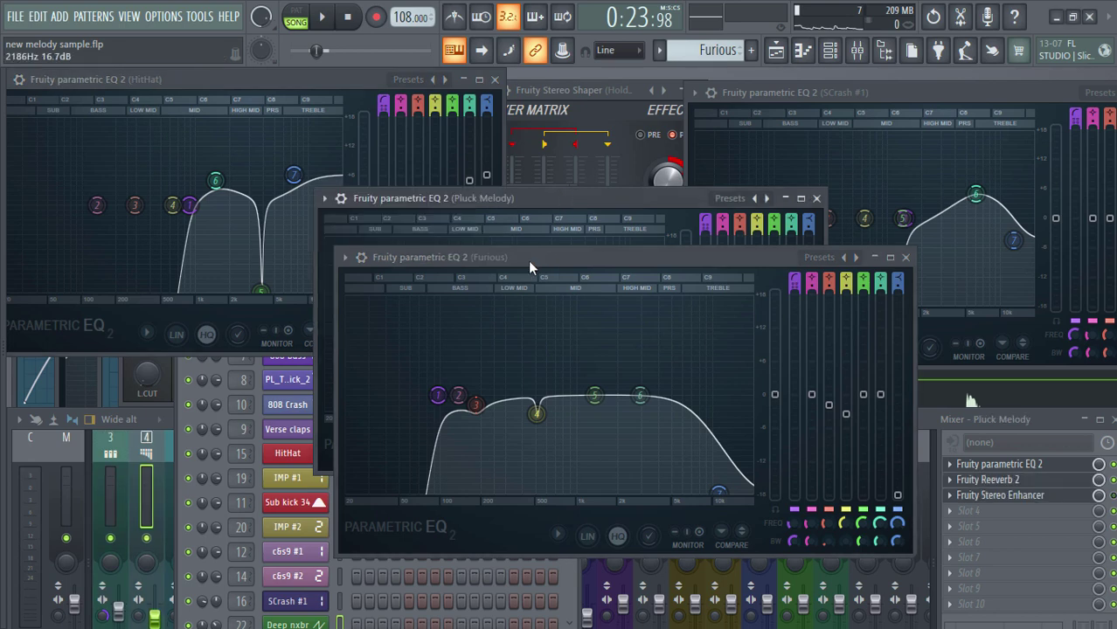
{"action": "left_click_drag", "start_coordinate": [533, 257], "coordinate": [388, 257]}
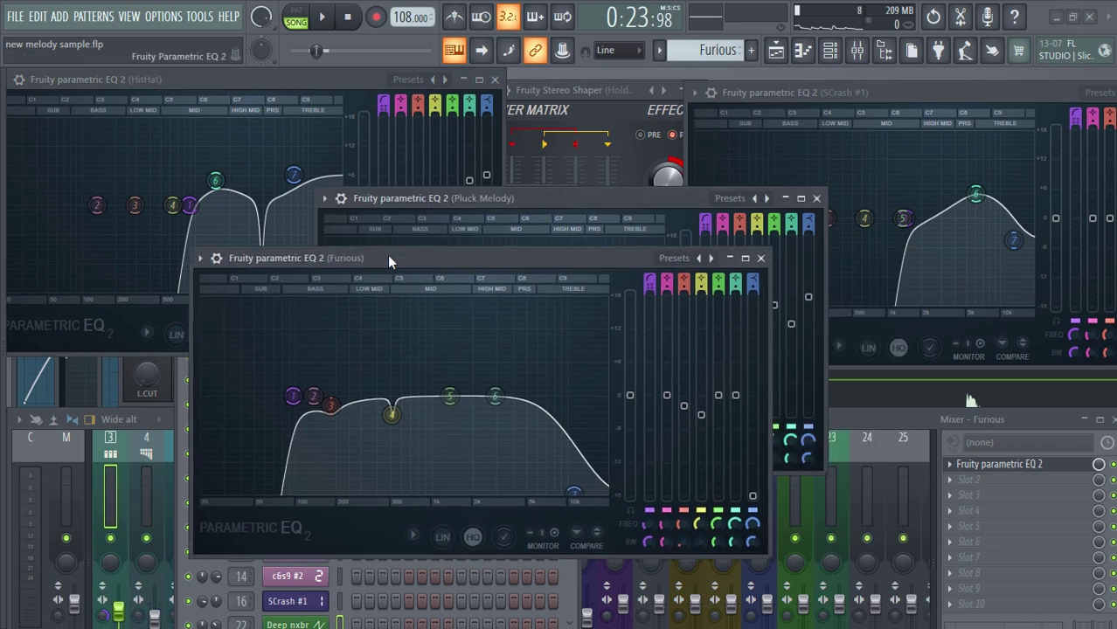
{"action": "left_click_drag", "start_coordinate": [494, 197], "coordinate": [727, 198]}
{"action": "left_click_drag", "start_coordinate": [570, 259], "coordinate": [442, 197]}
{"action": "left_click_drag", "start_coordinate": [743, 202], "coordinate": [853, 194]}
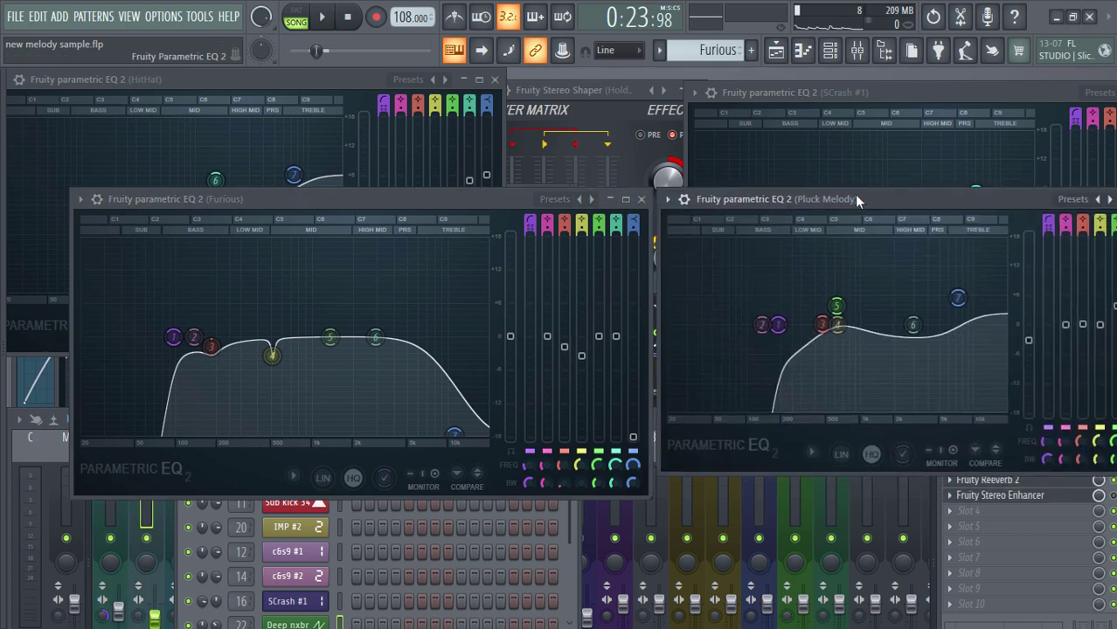
Detach the Pluck Melody EQ and shift both EQ windows slightly left.
{"action": "left_click", "coordinate": [666, 199]}
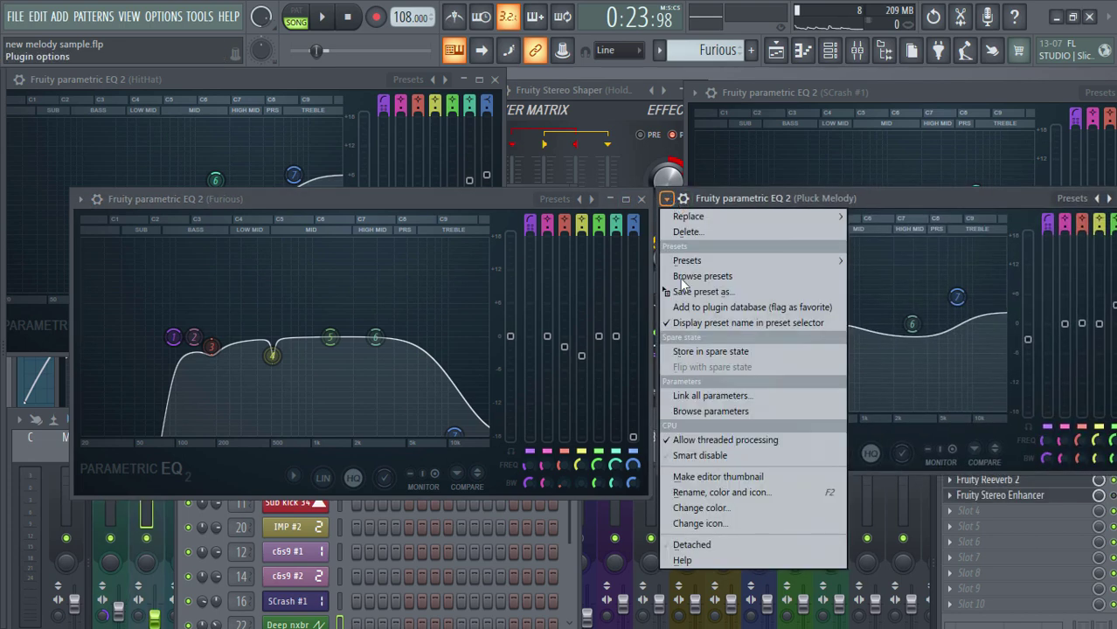
{"action": "left_click", "coordinate": [694, 543]}
{"action": "left_click_drag", "start_coordinate": [494, 205], "coordinate": [449, 203]}
{"action": "left_click_drag", "start_coordinate": [866, 200], "coordinate": [820, 200]}
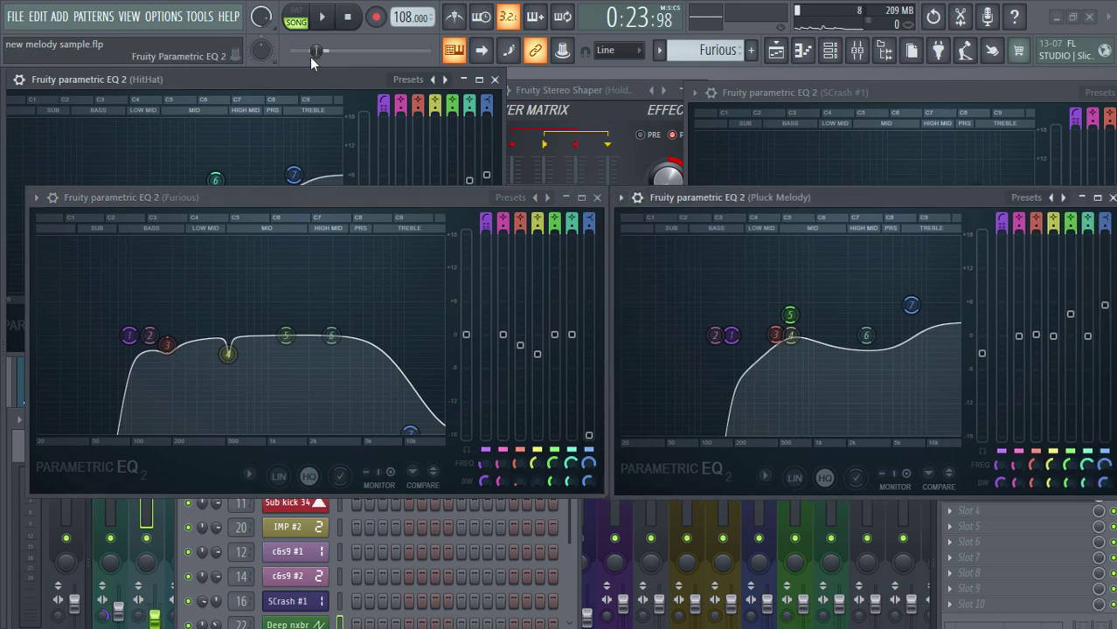
Play the song, rearrange the SCrash #1 and Pluck Melody EQ windows, stop, and raise the Fruity Stereo Shaper.
{"action": "key", "text": "space"}
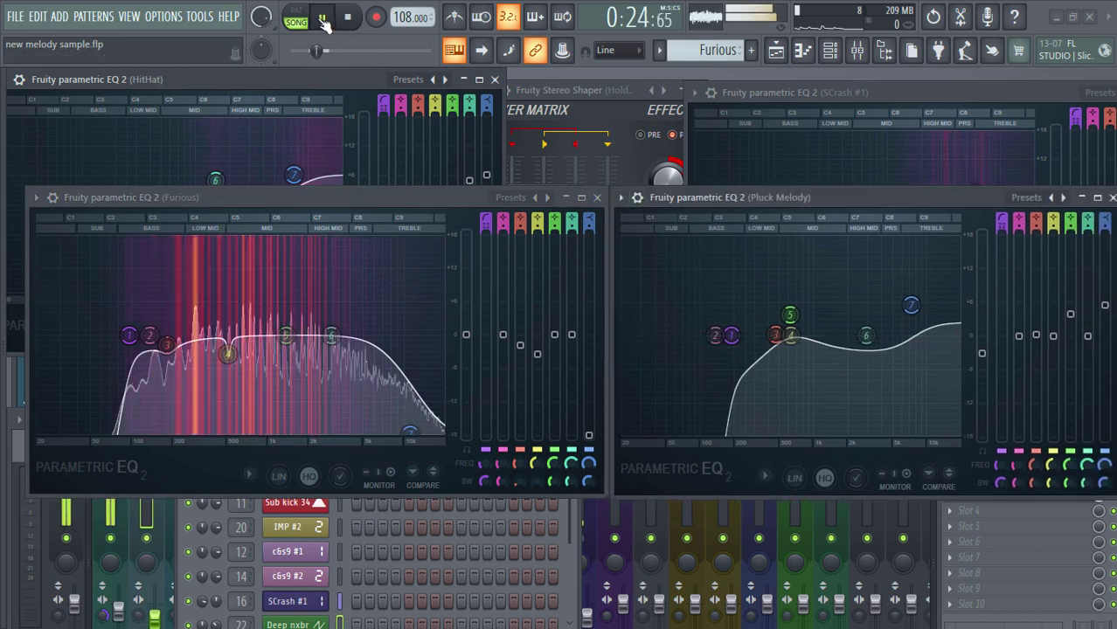
{"action": "left_click_drag", "start_coordinate": [835, 92], "coordinate": [809, 97]}
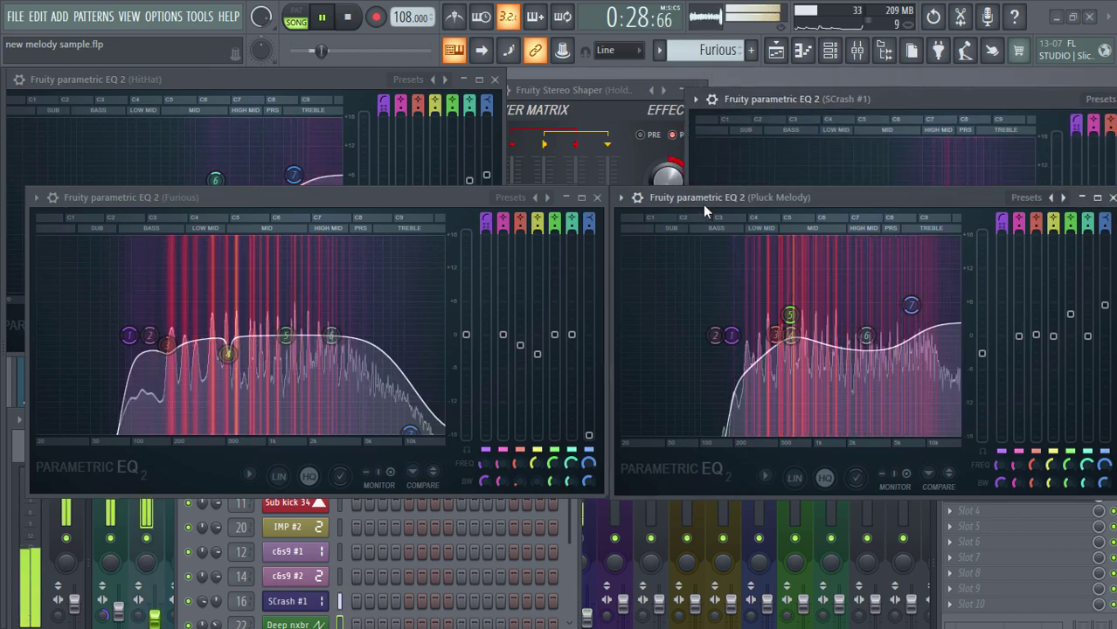
{"action": "left_click_drag", "start_coordinate": [703, 203], "coordinate": [728, 237]}
{"action": "left_click_drag", "start_coordinate": [996, 234], "coordinate": [981, 202]}
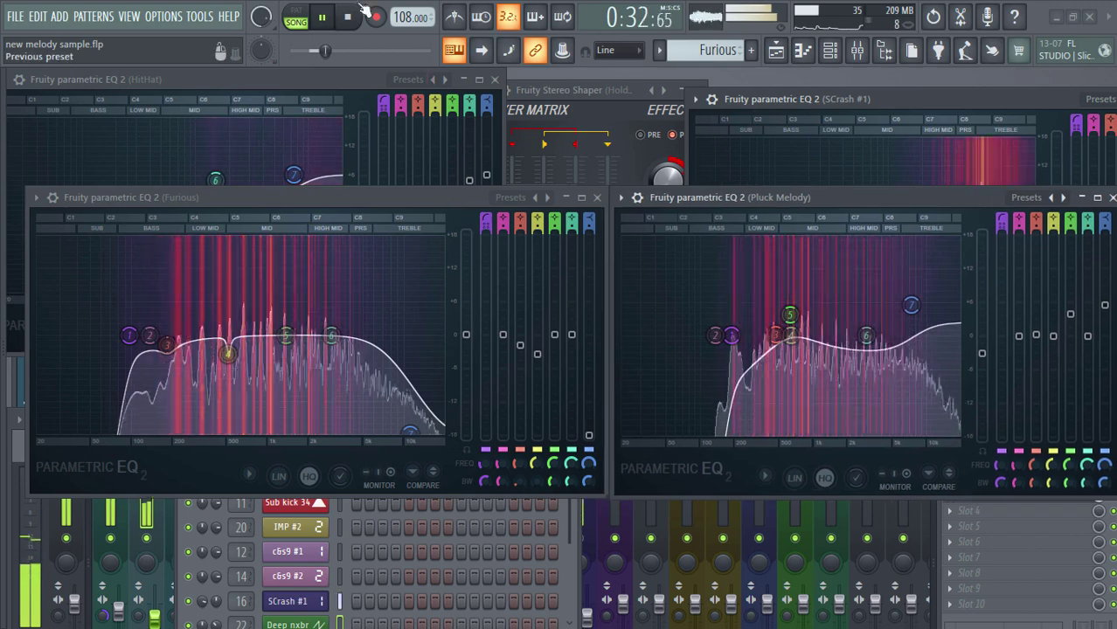
{"action": "left_click", "coordinate": [322, 17]}
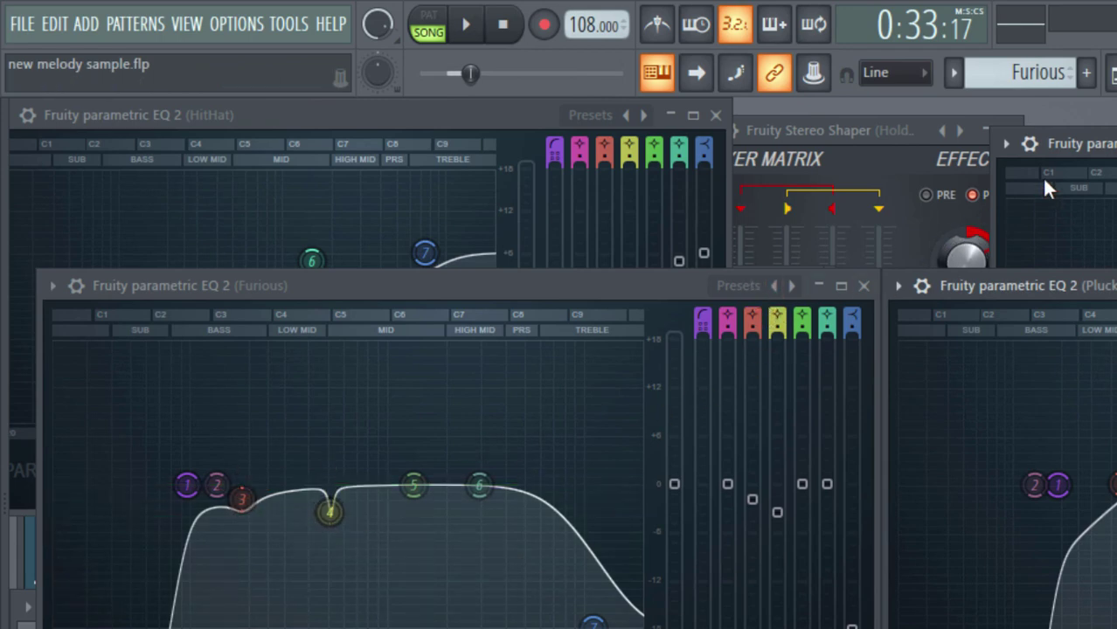
{"action": "left_click", "coordinate": [842, 134]}
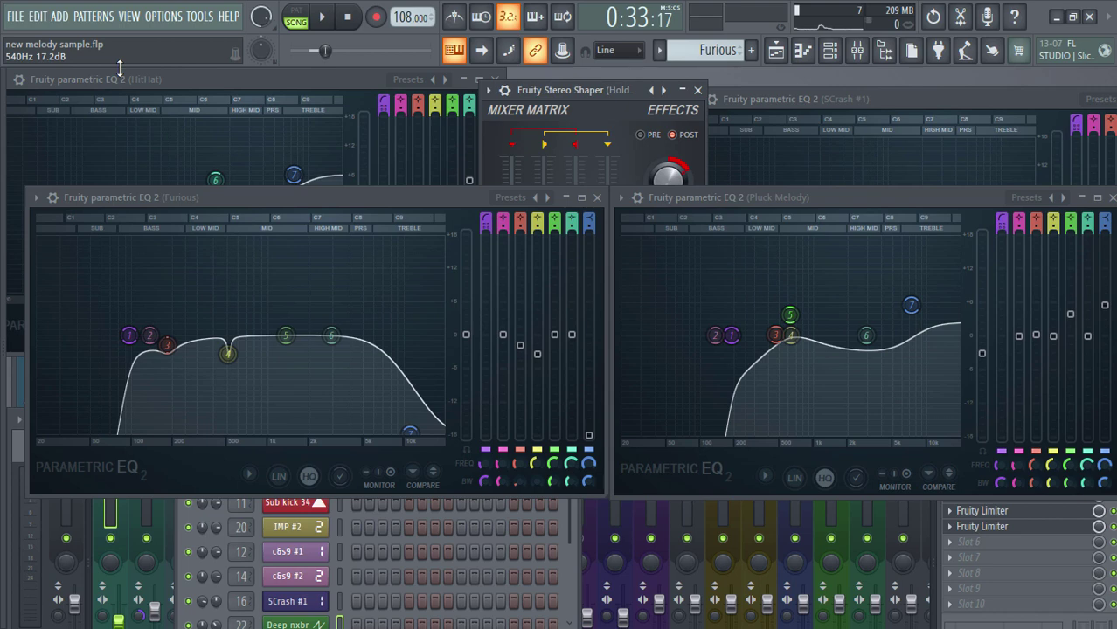
Open the IMP #1 channel's sampler settings from the channel rack and move them right.
{"action": "left_click", "coordinate": [569, 522]}
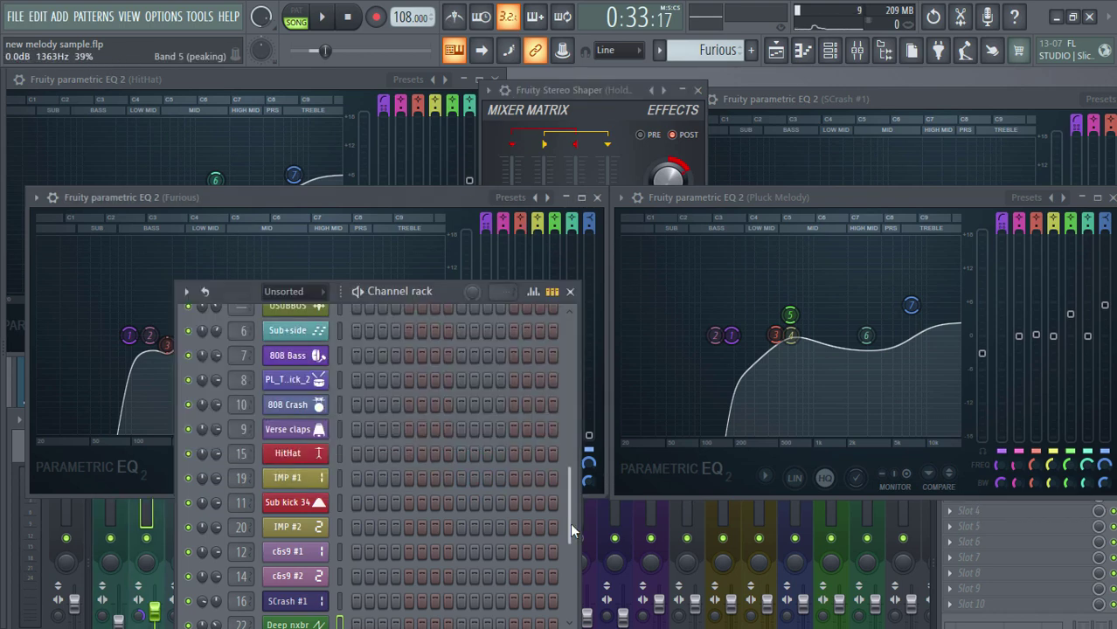
{"action": "left_click_drag", "start_coordinate": [433, 297], "coordinate": [462, 201]}
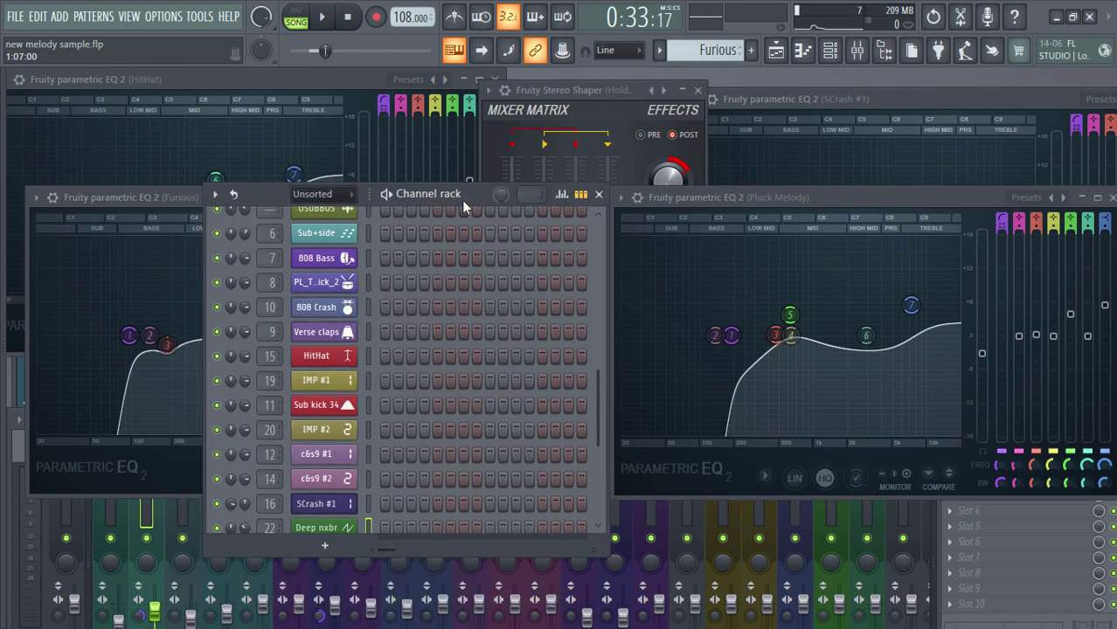
{"action": "left_click", "coordinate": [335, 385]}
{"action": "left_click_drag", "start_coordinate": [296, 189], "coordinate": [524, 173]}
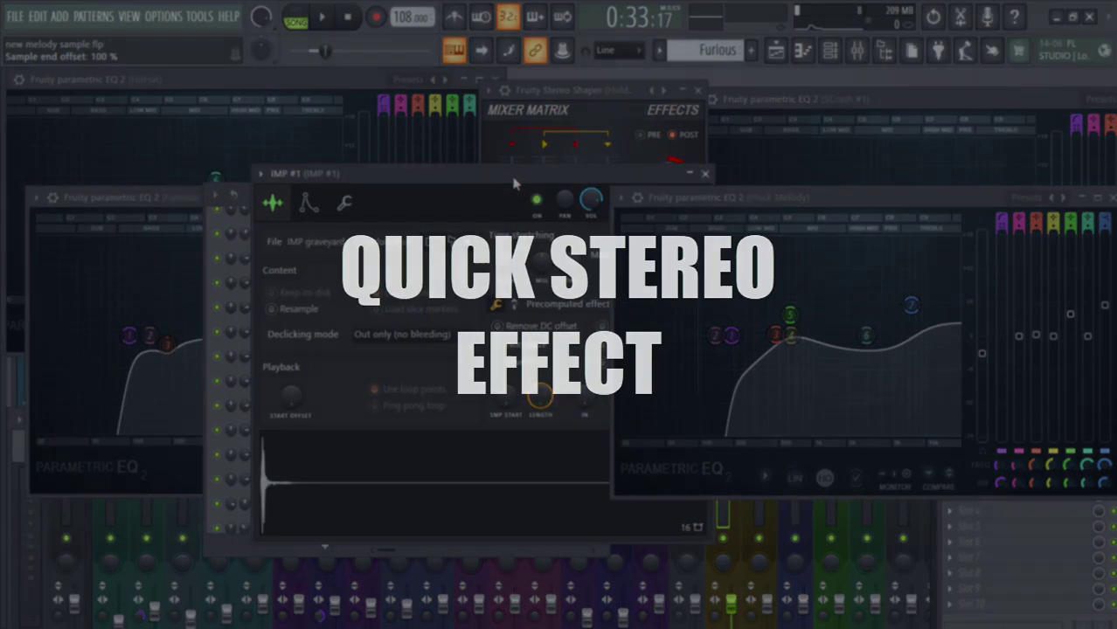
Detach the Pluck Melody EQ window and bring the IMP #1 sampler settings forward.
{"action": "left_click", "coordinate": [623, 201]}
{"action": "left_click", "coordinate": [646, 547]}
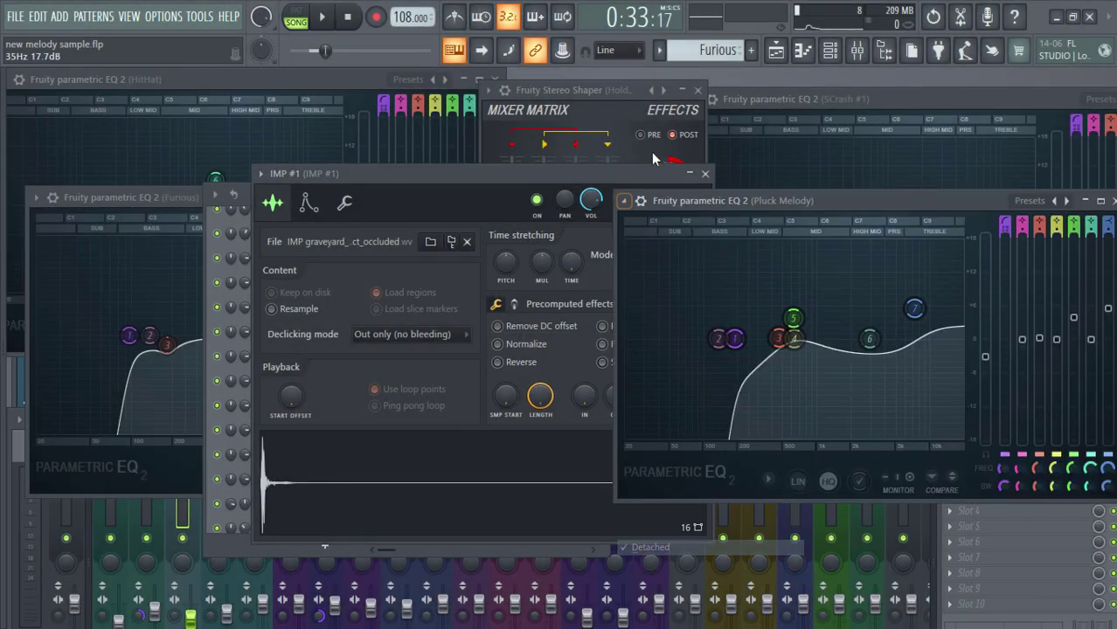
{"action": "left_click", "coordinate": [526, 179]}
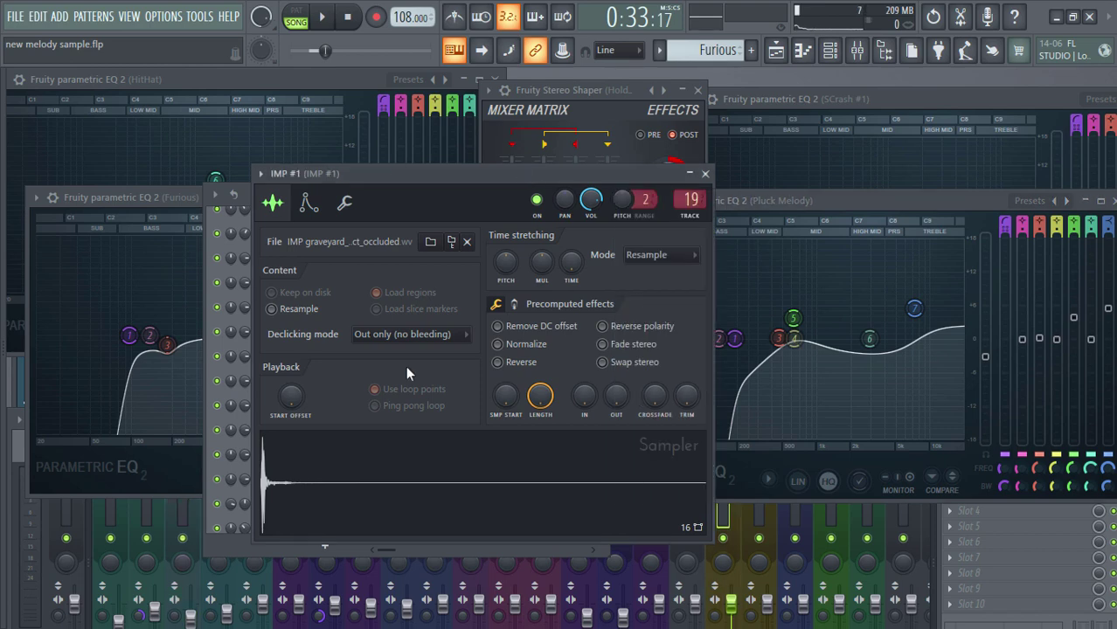
{"action": "left_click_drag", "start_coordinate": [418, 171], "coordinate": [570, 175]}
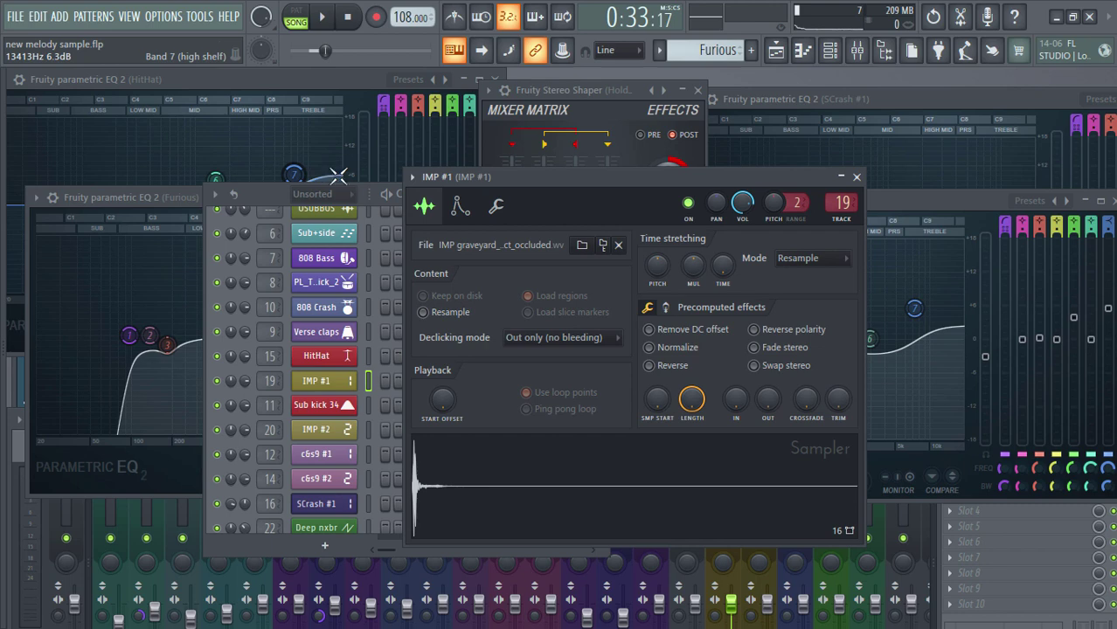
Shuffle the channel rack and Stereo Shaper windows, leaving the IMP #1 sampler in front.
{"action": "left_click", "coordinate": [266, 189]}
{"action": "left_click", "coordinate": [322, 390]}
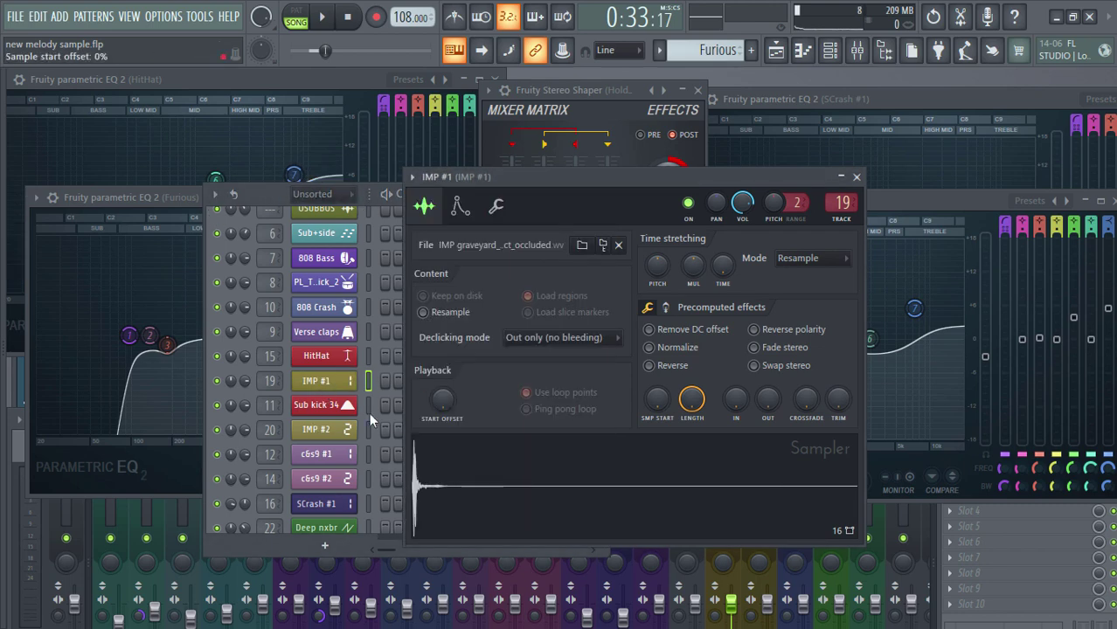
{"action": "left_click", "coordinate": [671, 166]}
{"action": "left_click", "coordinate": [722, 172]}
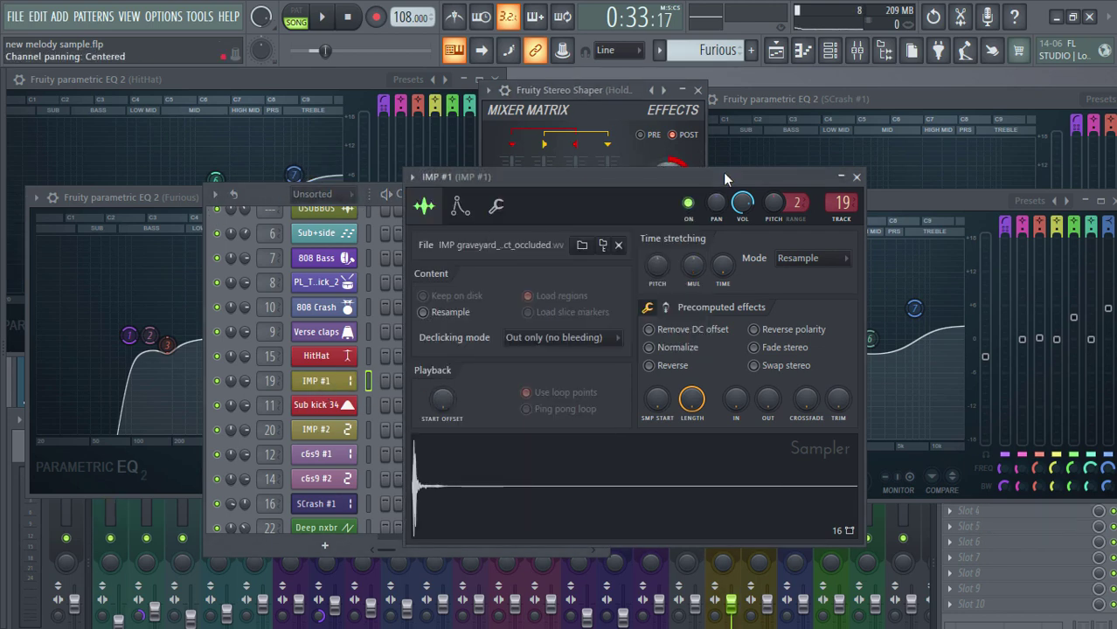
{"action": "left_click_drag", "start_coordinate": [722, 172], "coordinate": [694, 167]}
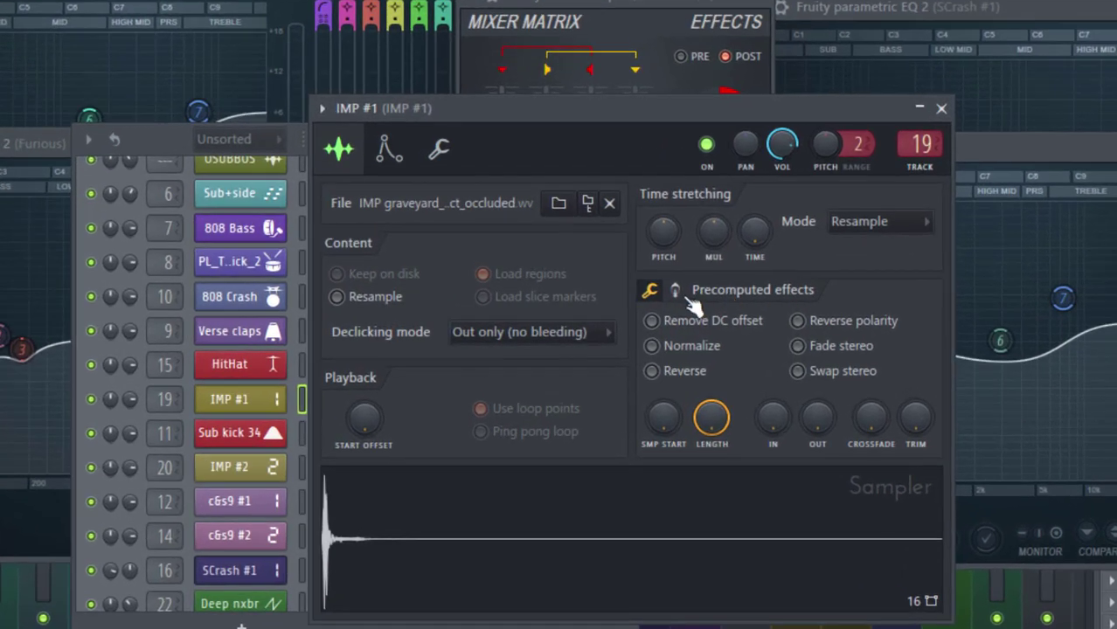
Show the second Precomputed effects page, stop the song, audition the IMP #1 sample, and close its sampler.
{"action": "left_click", "coordinate": [676, 292]}
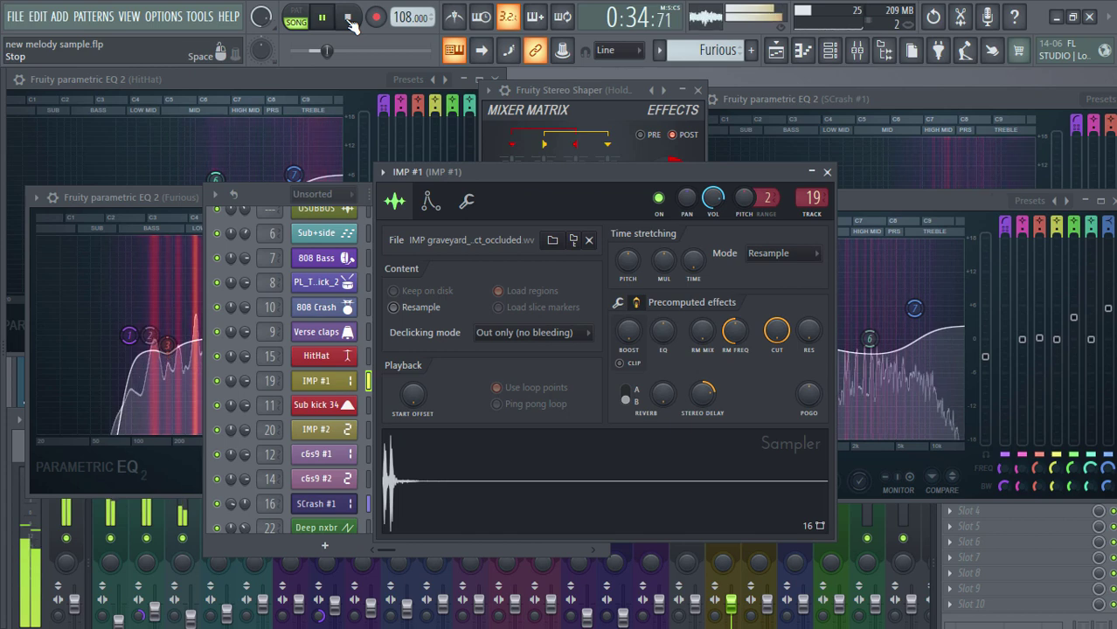
{"action": "left_click", "coordinate": [346, 18]}
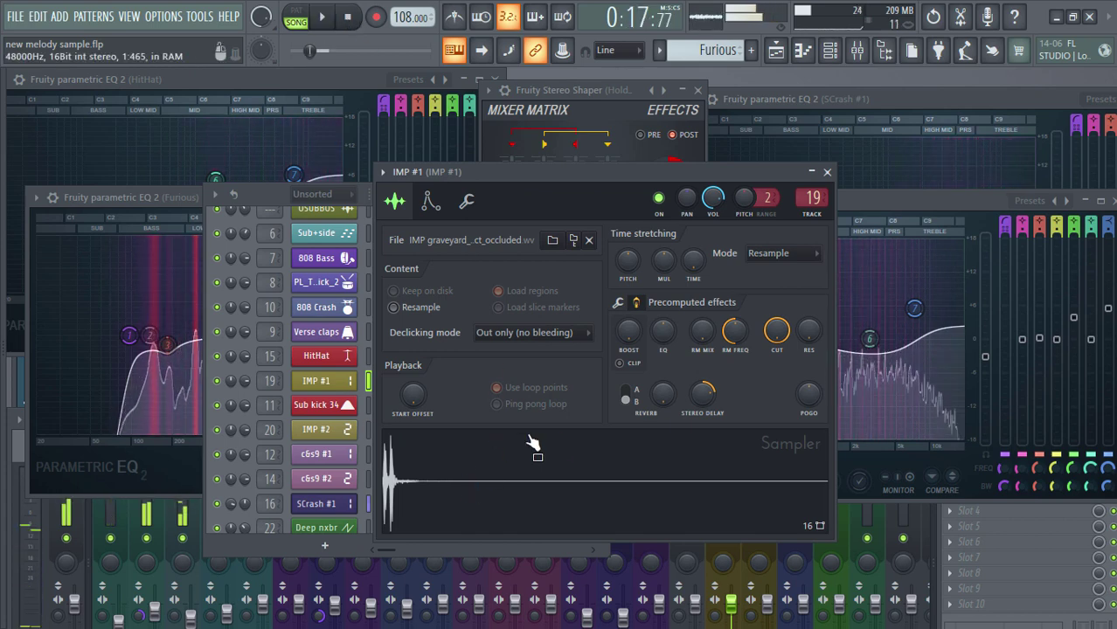
{"action": "left_click", "coordinate": [430, 498]}
{"action": "left_click", "coordinate": [430, 498]}
{"action": "left_click", "coordinate": [430, 498]}
{"action": "left_click", "coordinate": [430, 498]}
{"action": "left_click", "coordinate": [430, 498]}
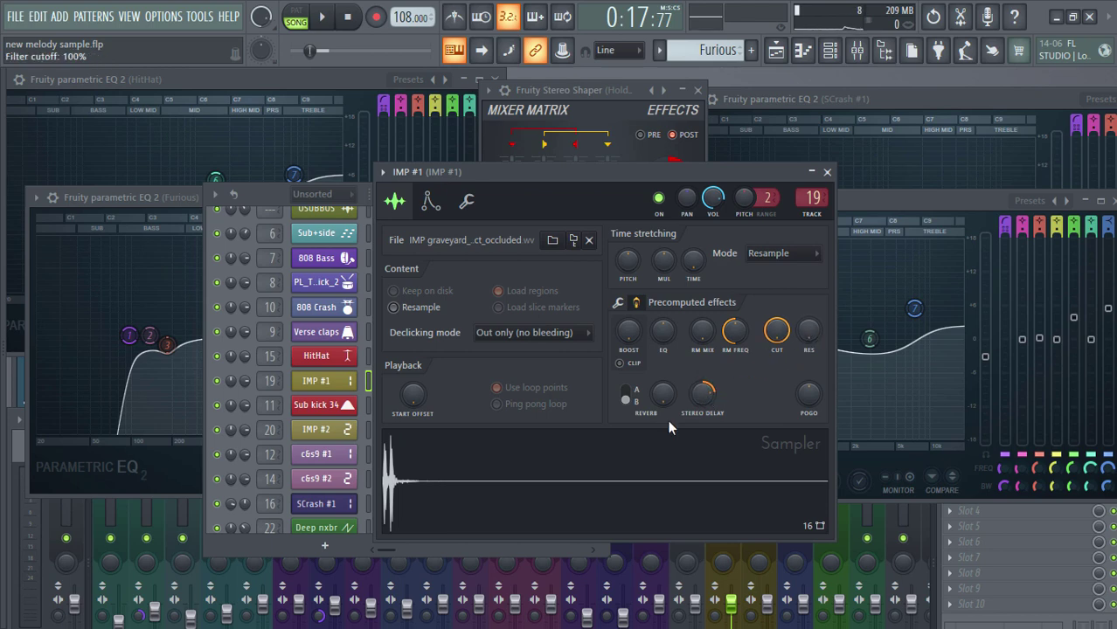
{"action": "left_click", "coordinate": [826, 172]}
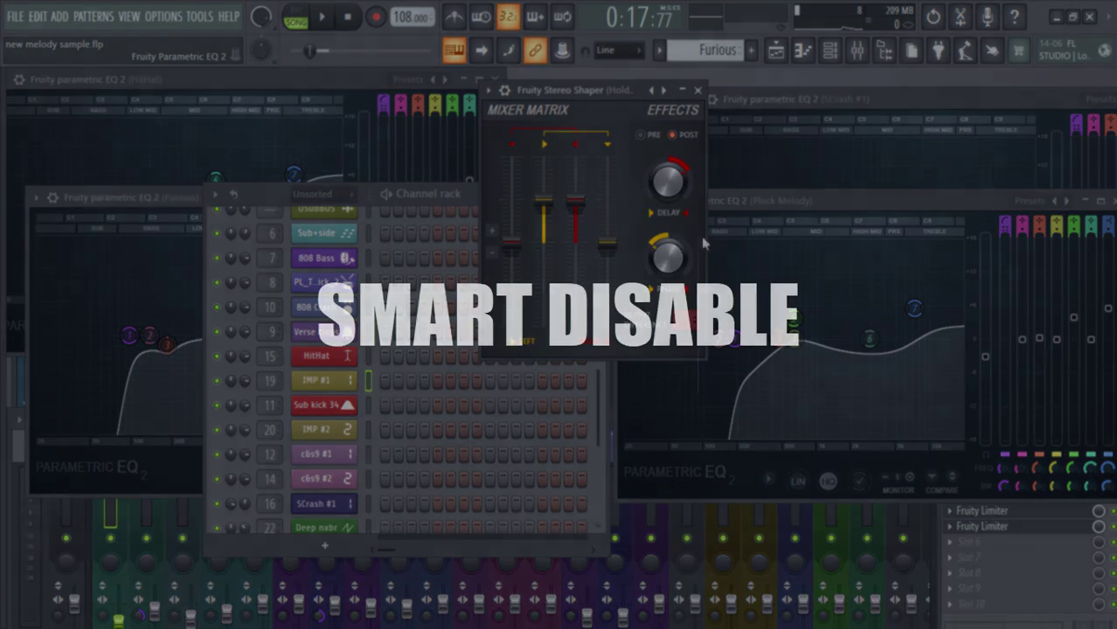
Bring the Pluck Melody EQ forward, check its plugin options, and open its main gain automation menu.
{"action": "left_click_drag", "start_coordinate": [835, 214], "coordinate": [500, 210]}
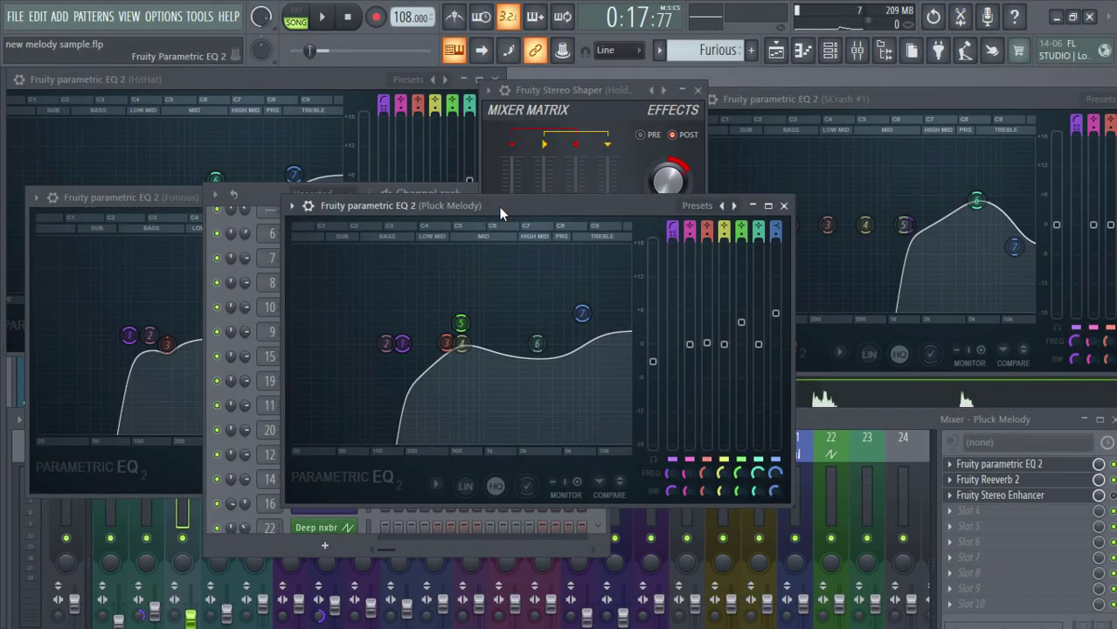
{"action": "left_click", "coordinate": [293, 206]}
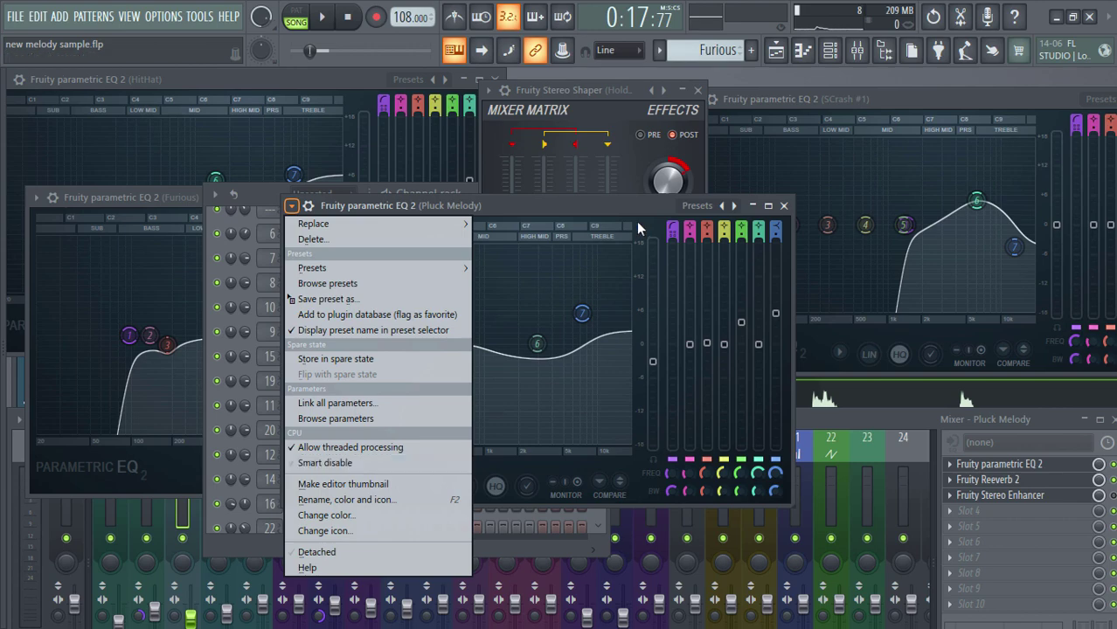
{"action": "left_click", "coordinate": [744, 98]}
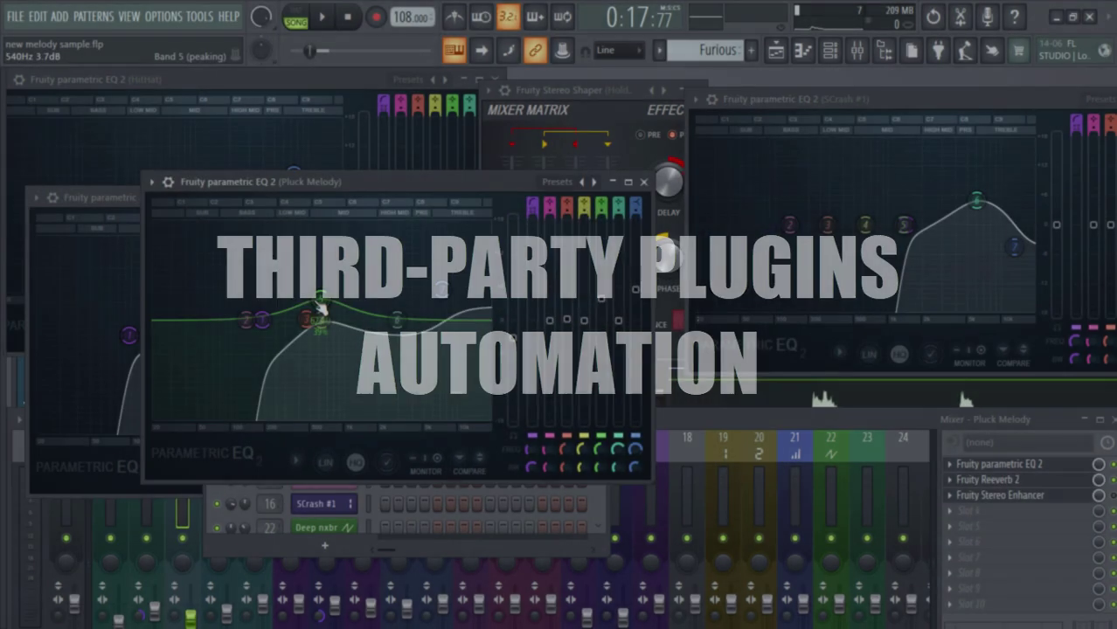
{"action": "right_click", "coordinate": [321, 300]}
{"action": "right_click", "coordinate": [514, 337]}
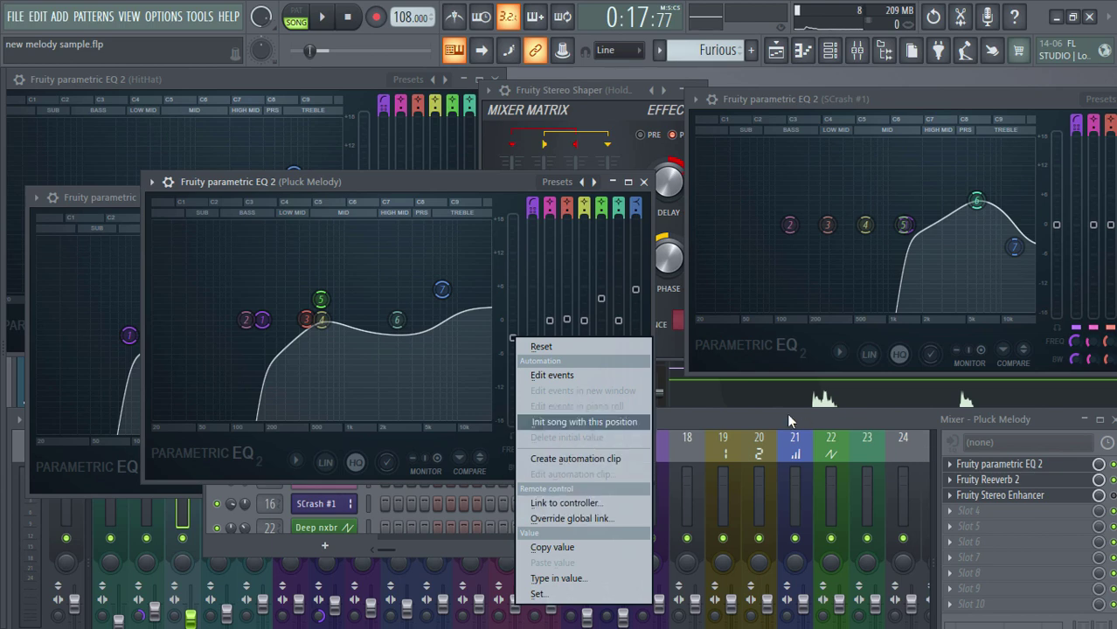
Open and dismiss the Fruity Reverb 2 slot menu, then select the Master mixer track.
{"action": "right_click", "coordinate": [1090, 472]}
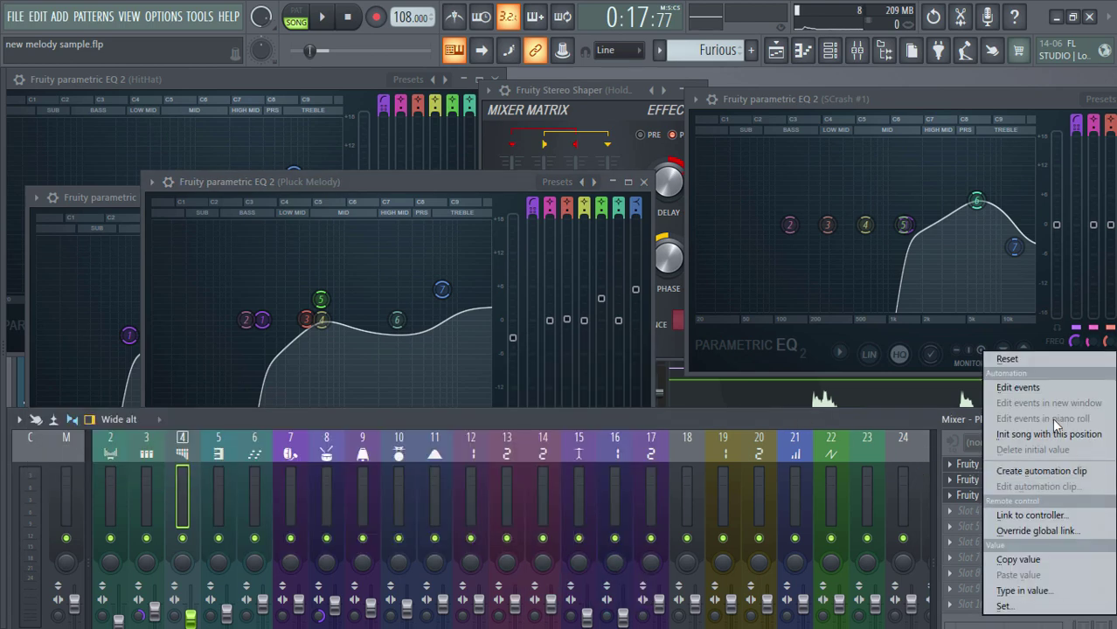
{"action": "left_click", "coordinate": [842, 419]}
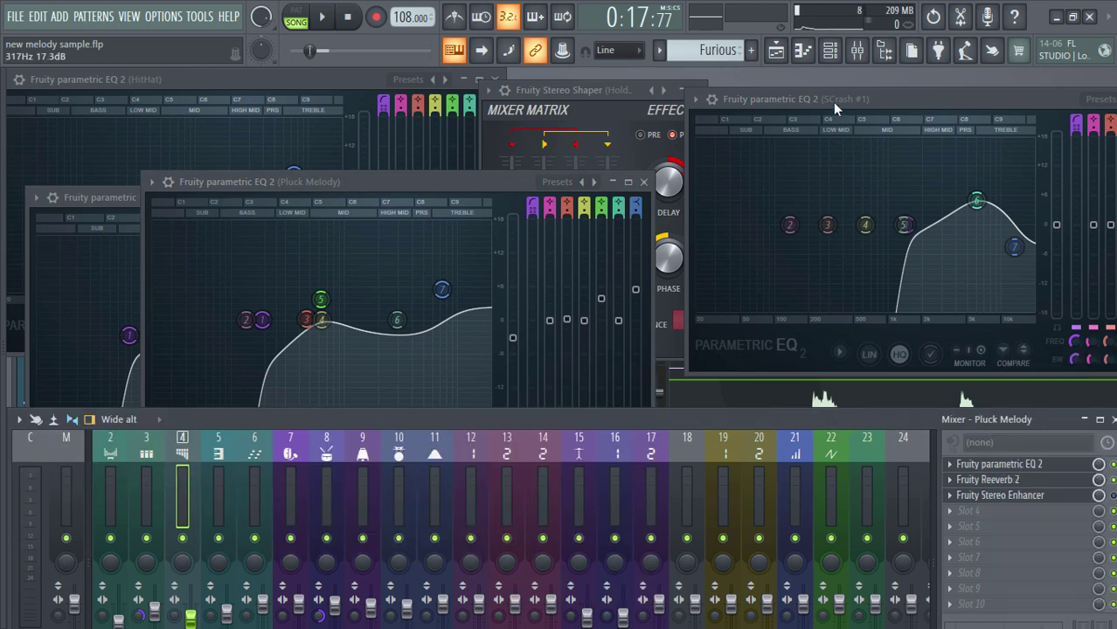
{"action": "left_click", "coordinate": [71, 481]}
Load Unison Zen Master into an empty Master effect slot and position its window.
{"action": "left_click", "coordinate": [946, 481]}
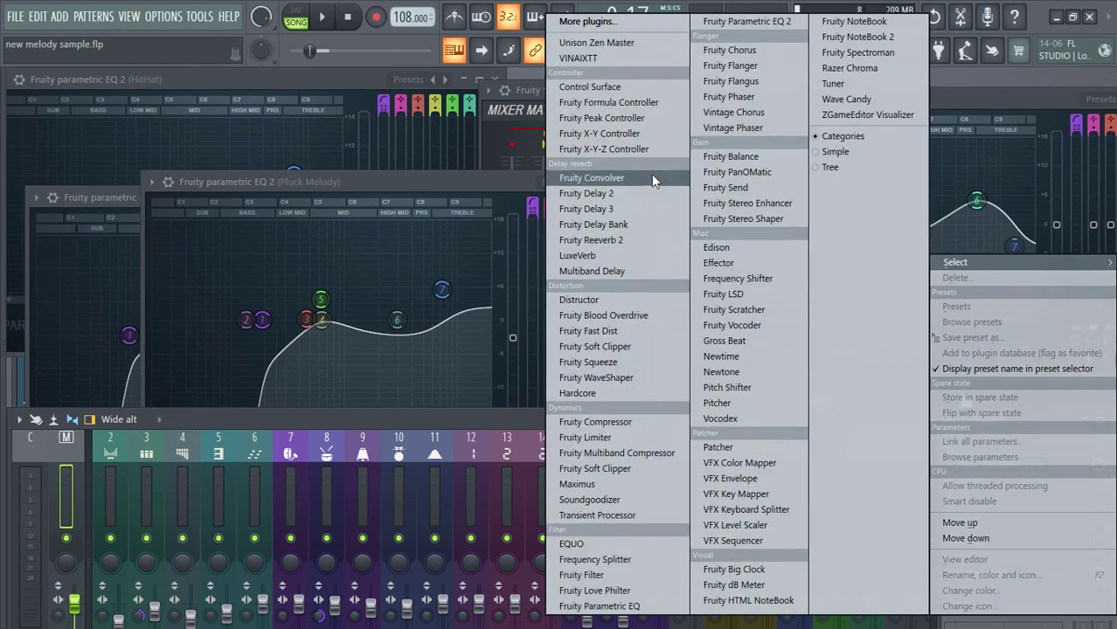
{"action": "left_click", "coordinate": [598, 44]}
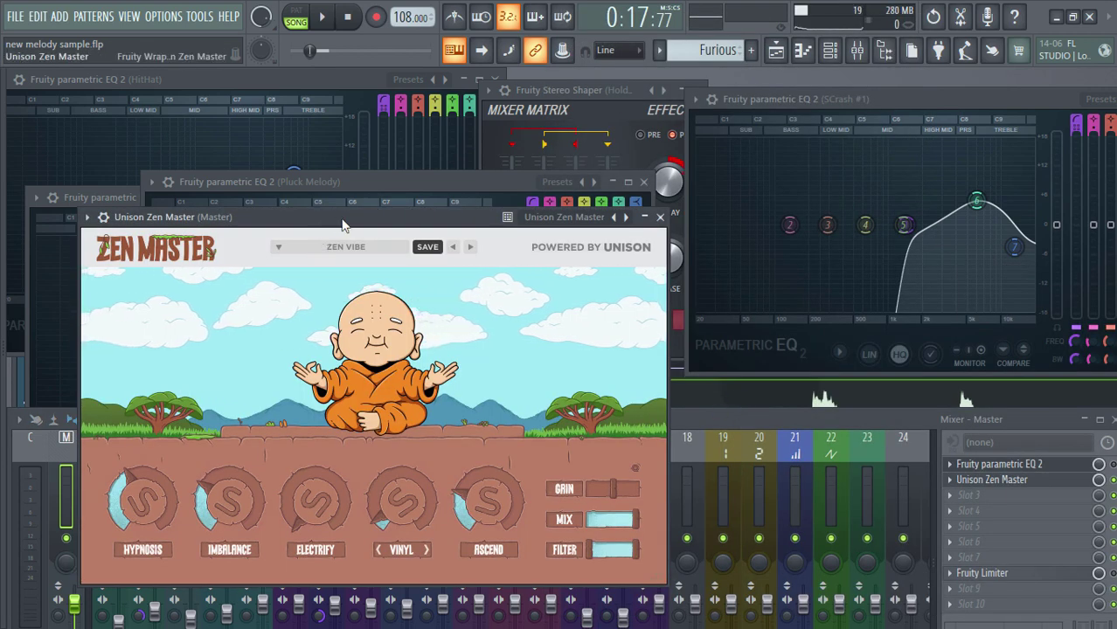
{"action": "left_click_drag", "start_coordinate": [338, 225], "coordinate": [414, 219]}
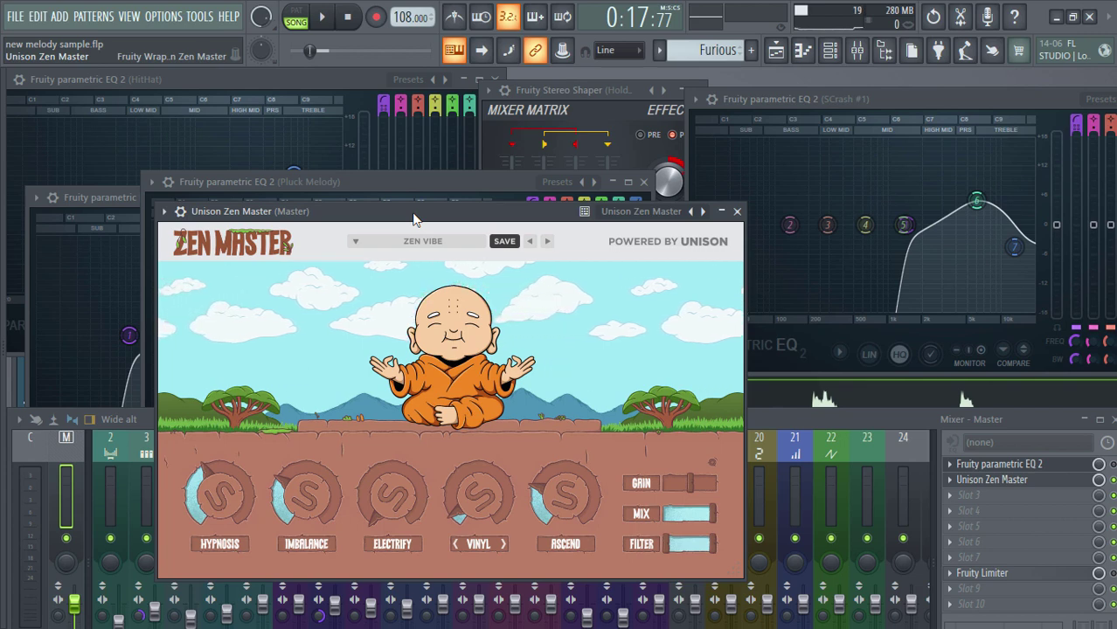
{"action": "left_click_drag", "start_coordinate": [423, 214], "coordinate": [458, 186]}
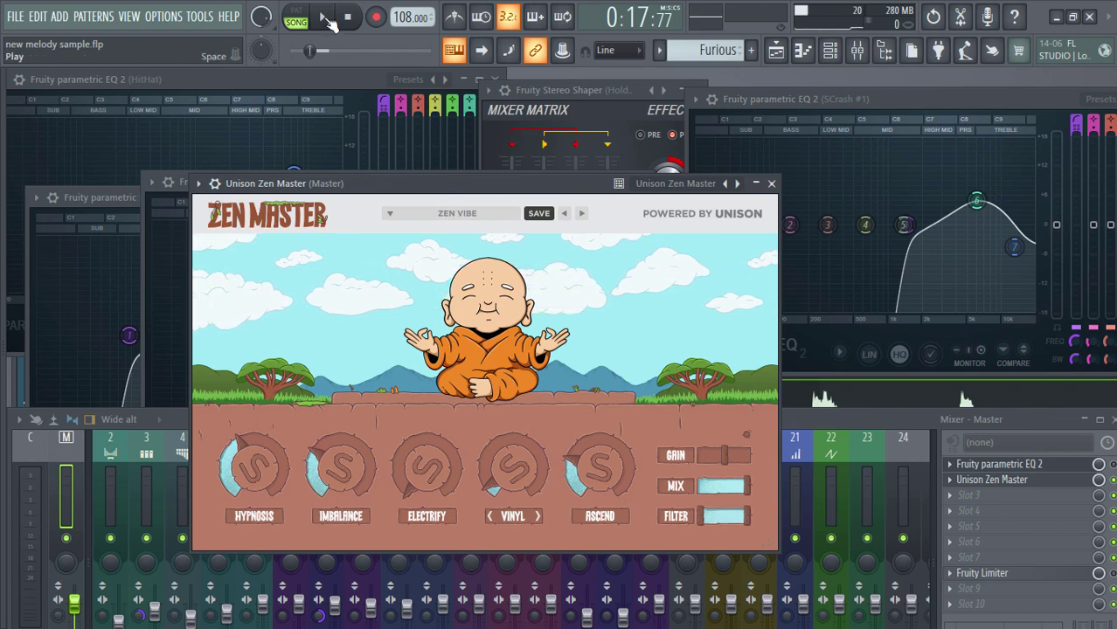
Lower Zen Master's Hypnosis from 40% to 26%, reset it, and close all plugin windows.
{"action": "left_click_drag", "start_coordinate": [246, 463], "coordinate": [233, 379]}
{"action": "double_click", "coordinate": [248, 440]}
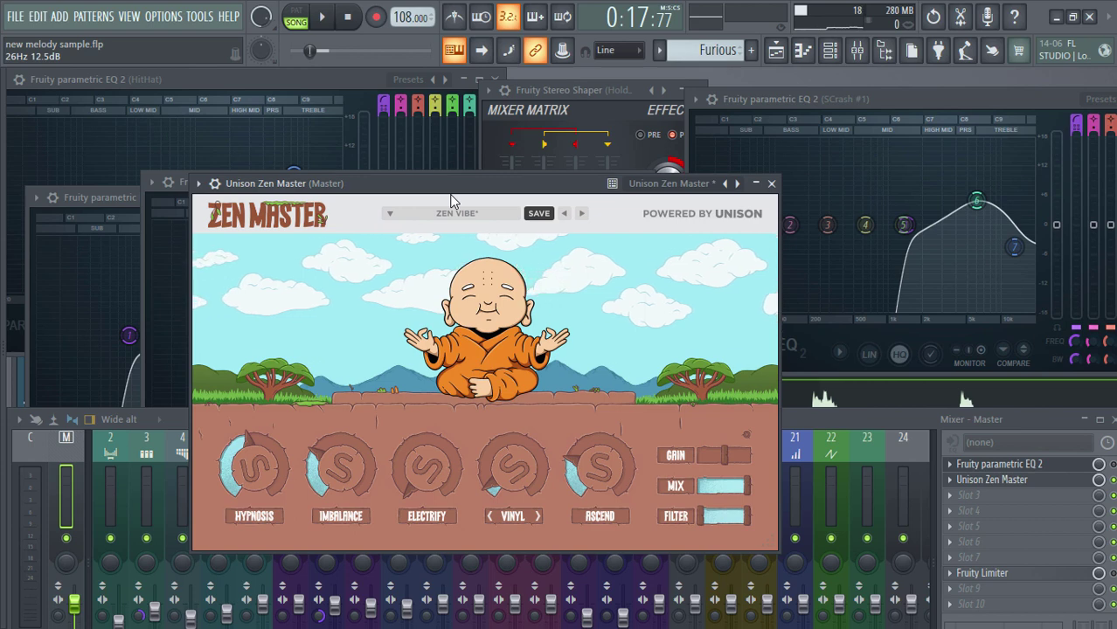
{"action": "key", "text": "ctrl+alt+h"}
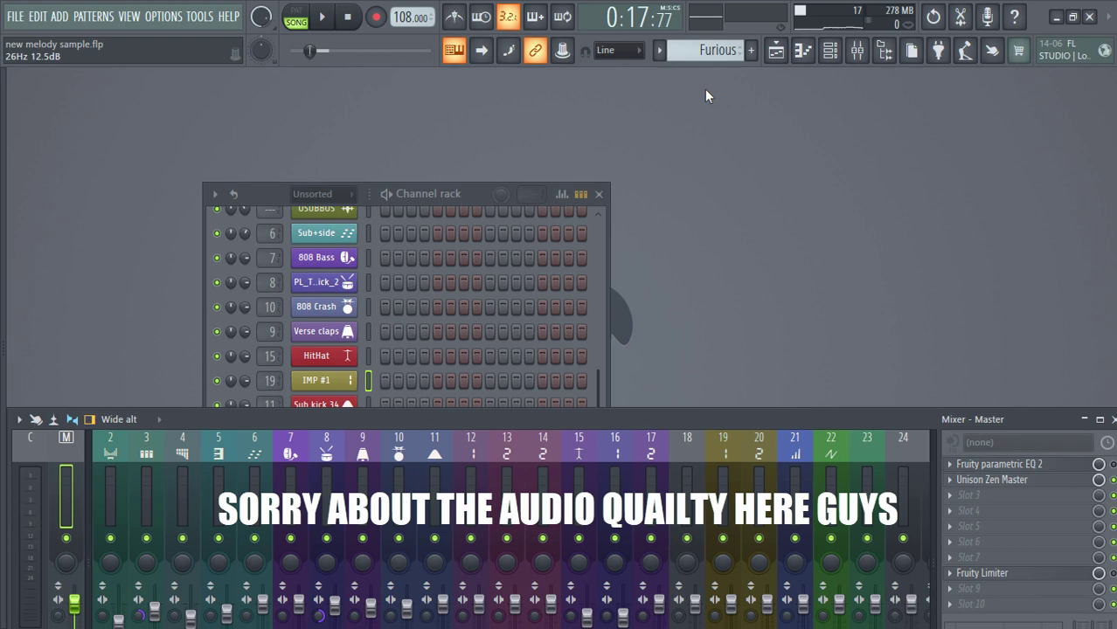
Show the Playlist, Channel rack and Mixer windows.
{"action": "left_click", "coordinate": [776, 50]}
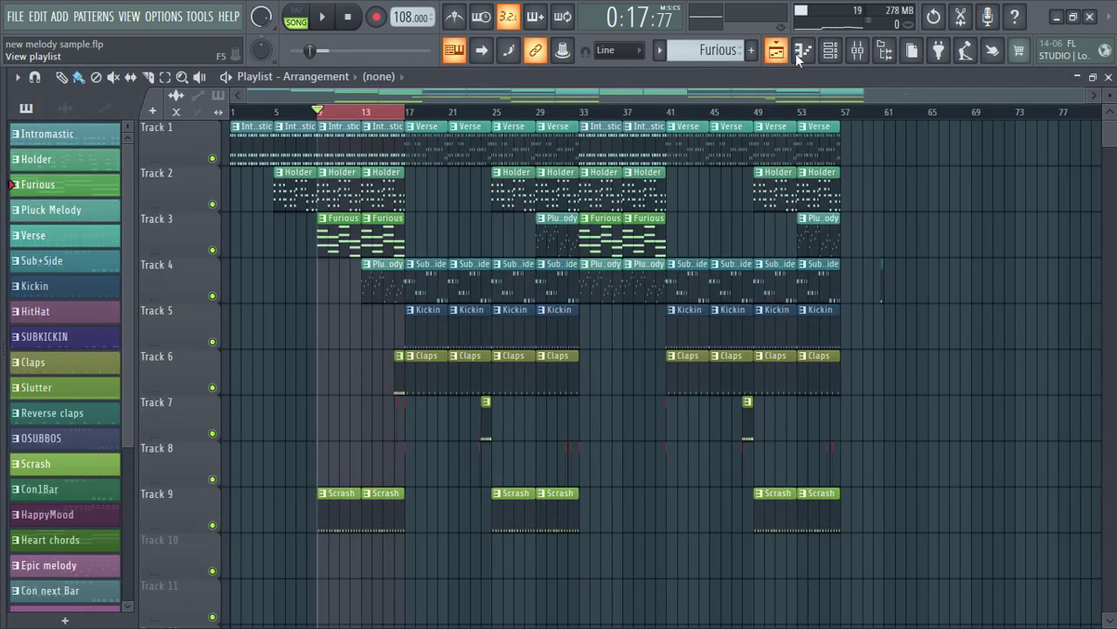
{"action": "left_click", "coordinate": [831, 52]}
{"action": "left_click", "coordinate": [856, 51]}
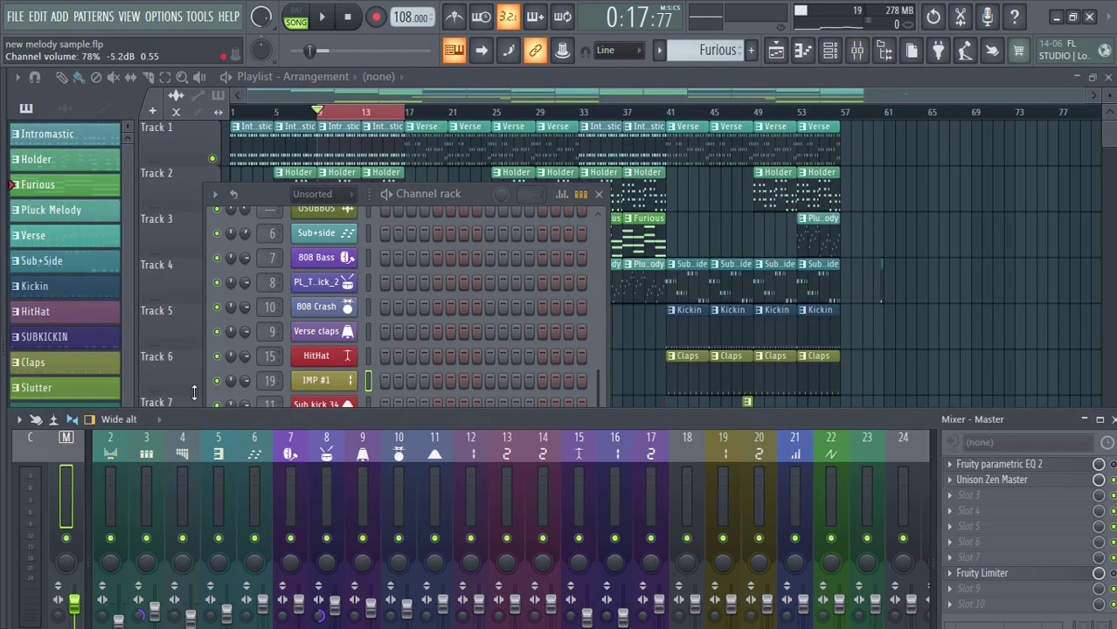
Reopen Unison Zen Master on the Master slot, decline the offer, and turn Hypnosis down to about 24%.
{"action": "left_click", "coordinate": [975, 479]}
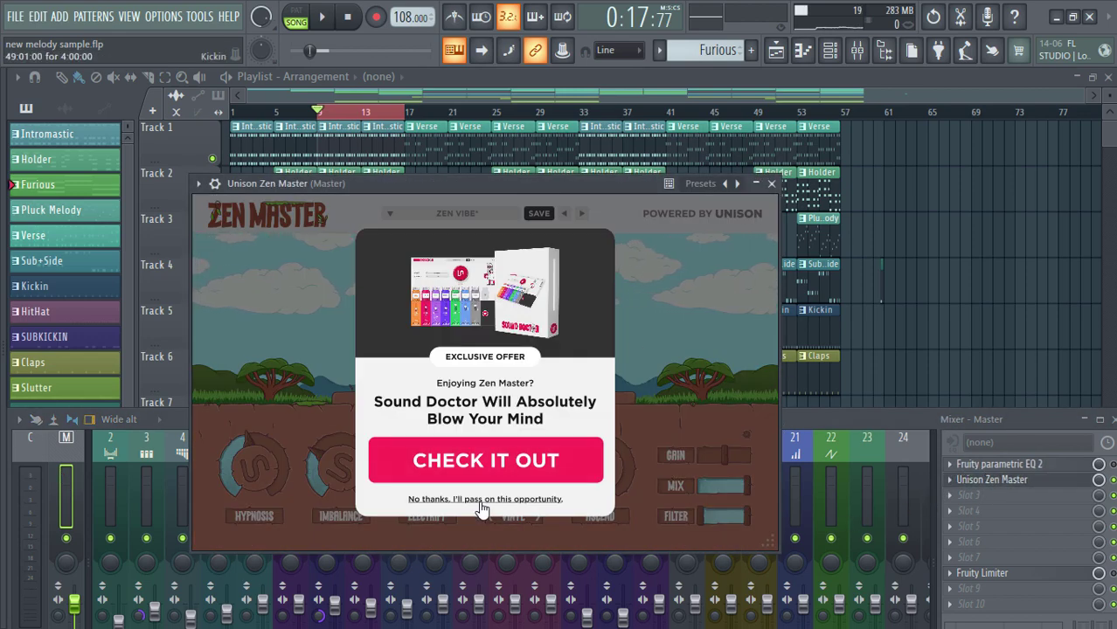
{"action": "left_click", "coordinate": [483, 499]}
{"action": "left_click_drag", "start_coordinate": [581, 183], "coordinate": [714, 139]}
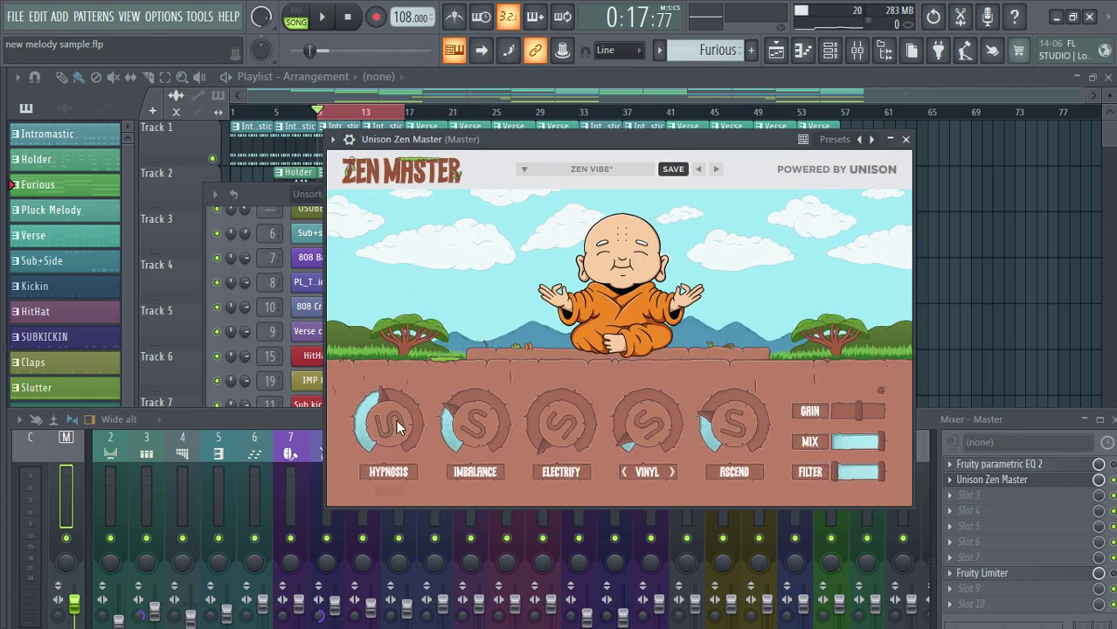
{"action": "mouse_move", "coordinate": [395, 442]}
{"action": "left_mouse_down"}
{"action": "mouse_move", "coordinate": [372, 451]}
{"action": "mouse_move", "coordinate": [377, 465]}
{"action": "mouse_move", "coordinate": [375, 439]}
{"action": "left_mouse_up"}
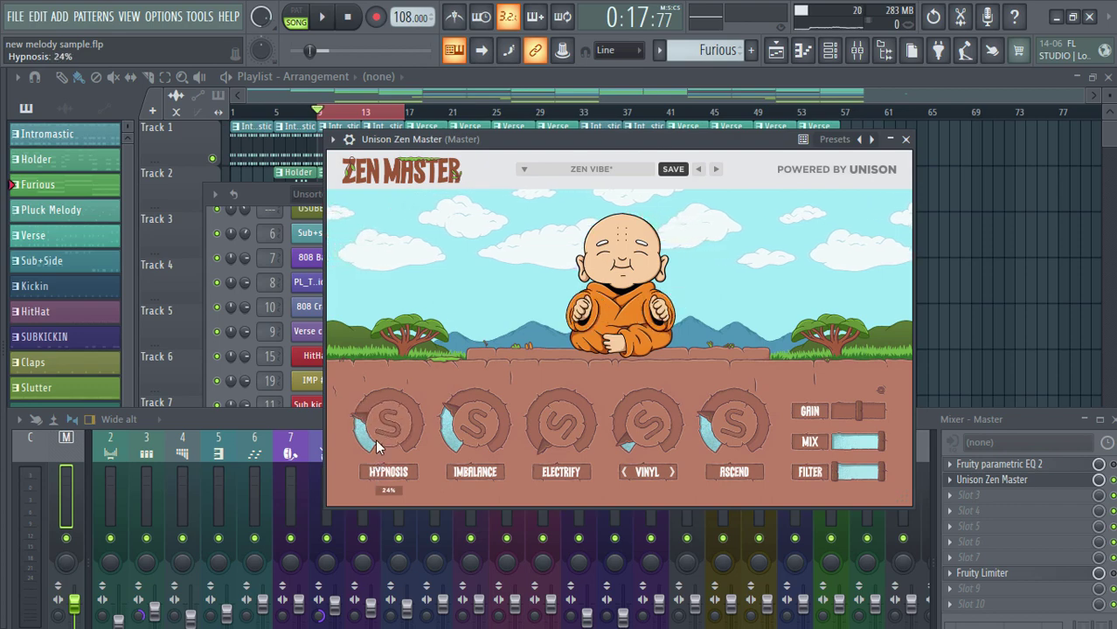
Clear the bar 9–17 time selection and stop playback at the song start.
{"action": "left_click", "coordinate": [199, 16]}
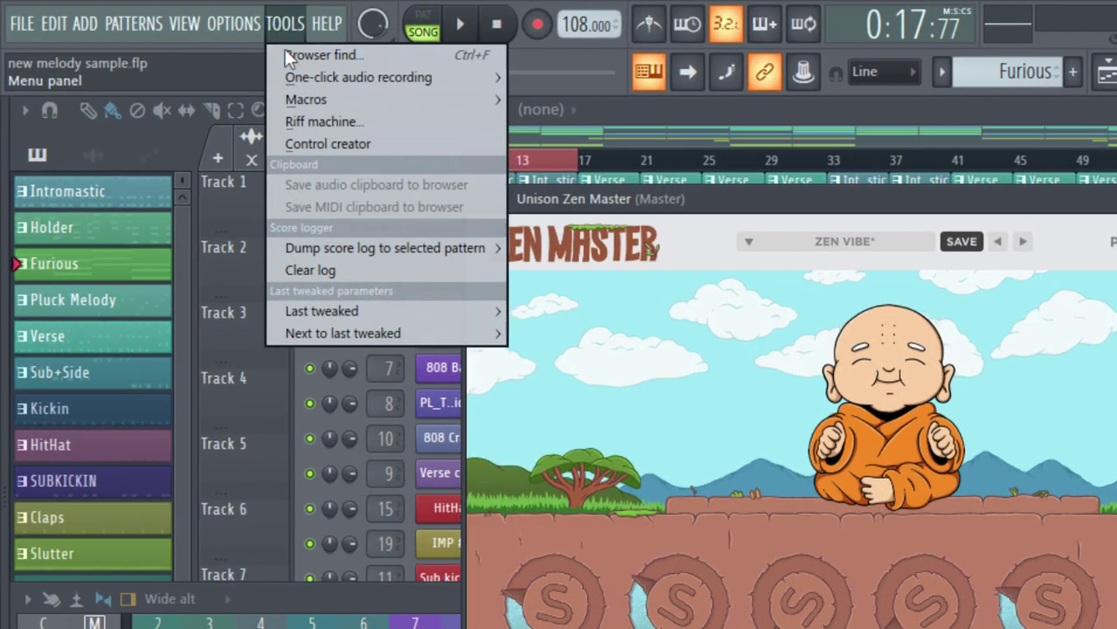
{"action": "mouse_move", "coordinate": [331, 312]}
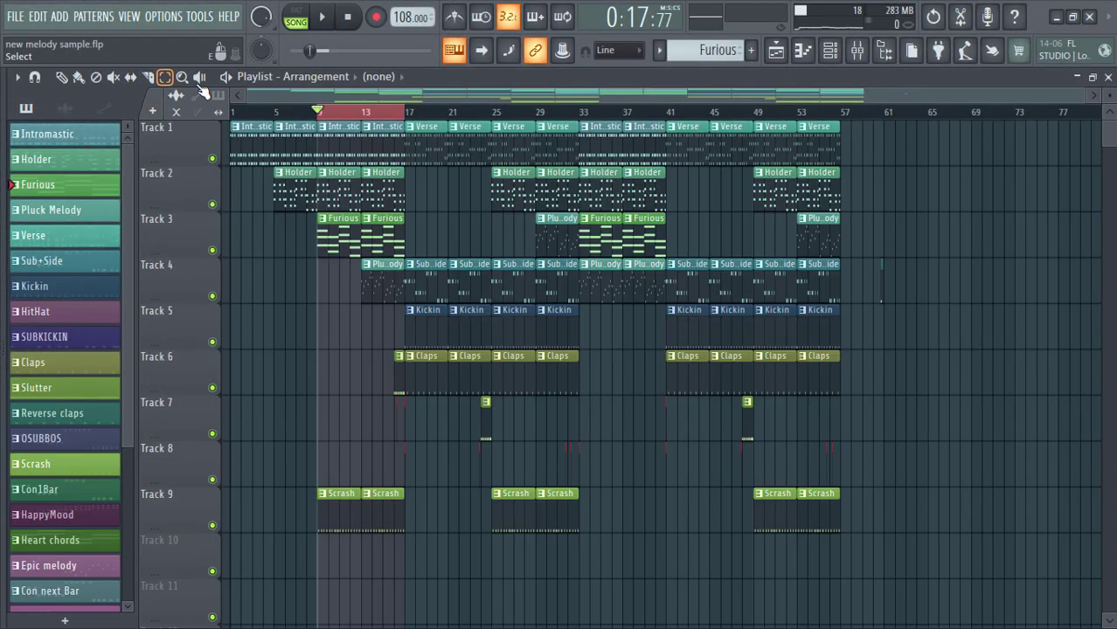
{"action": "left_click", "coordinate": [339, 112]}
{"action": "left_click", "coordinate": [350, 23]}
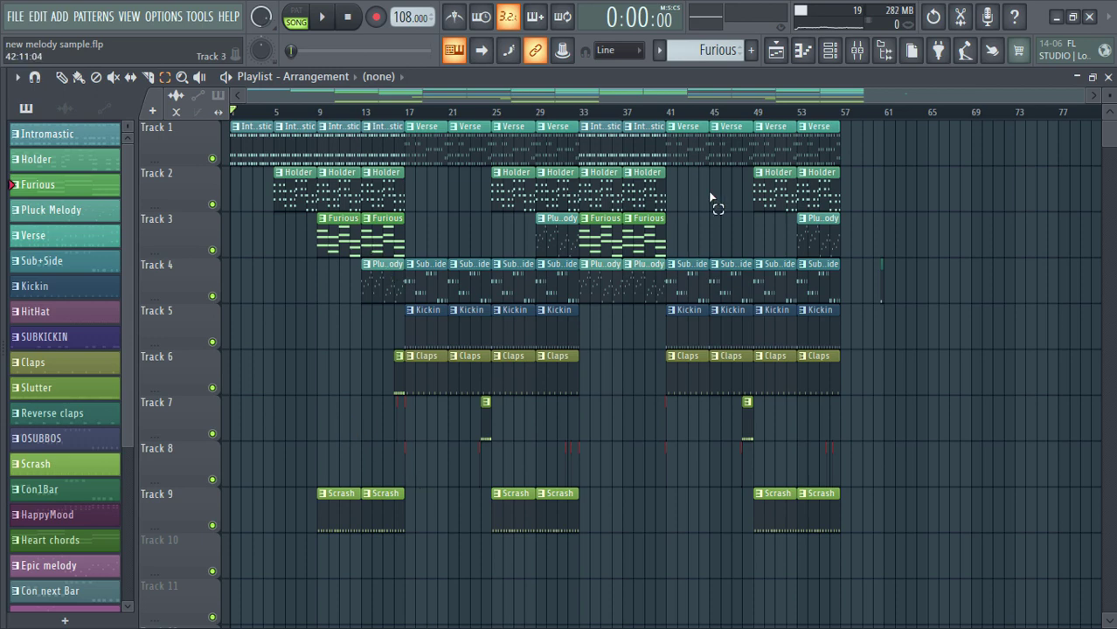
Create an automation clip for Zen Master's Hypnosis knob using Tools > Last tweaked, placed on Track 10.
{"action": "left_click", "coordinate": [876, 51]}
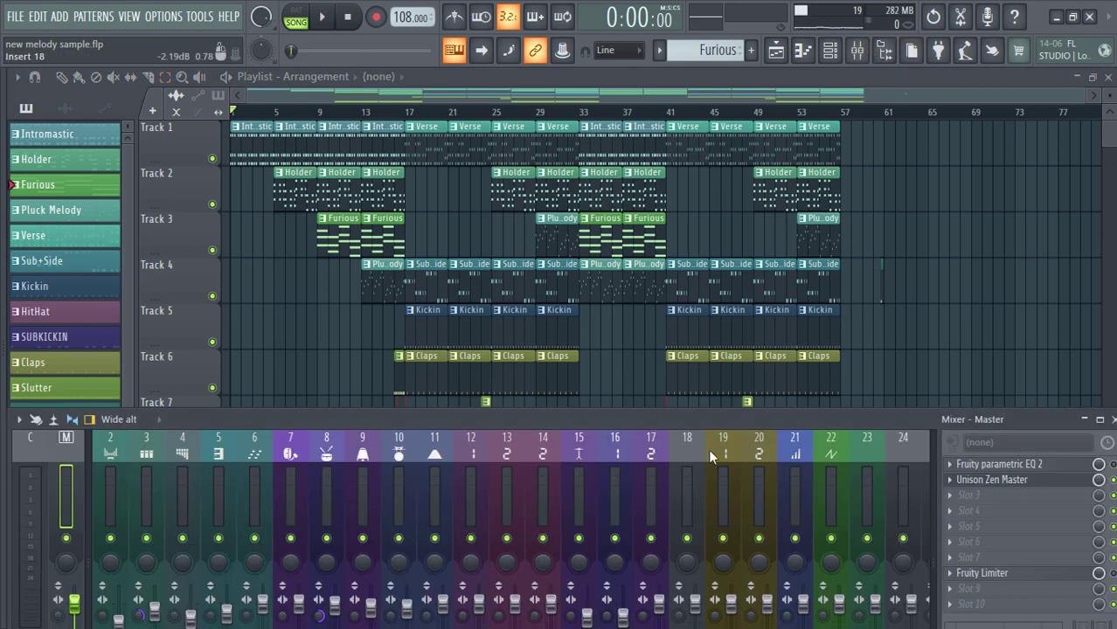
{"action": "left_click", "coordinate": [1064, 481]}
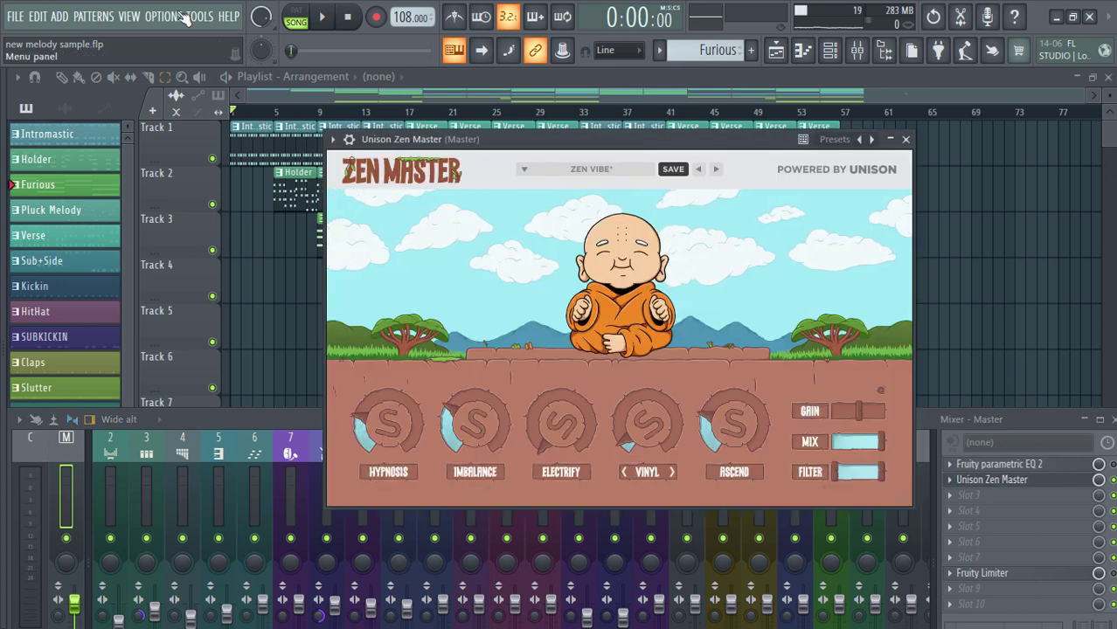
{"action": "left_click", "coordinate": [198, 16]}
{"action": "mouse_move", "coordinate": [232, 221]}
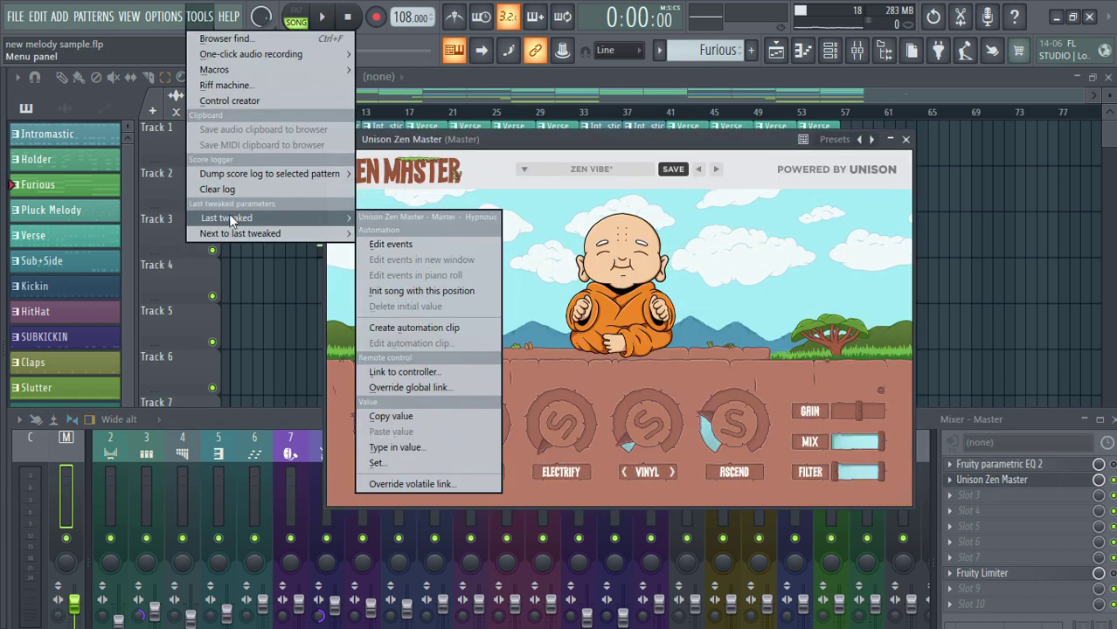
{"action": "left_click", "coordinate": [397, 330]}
{"action": "left_click", "coordinate": [462, 84]}
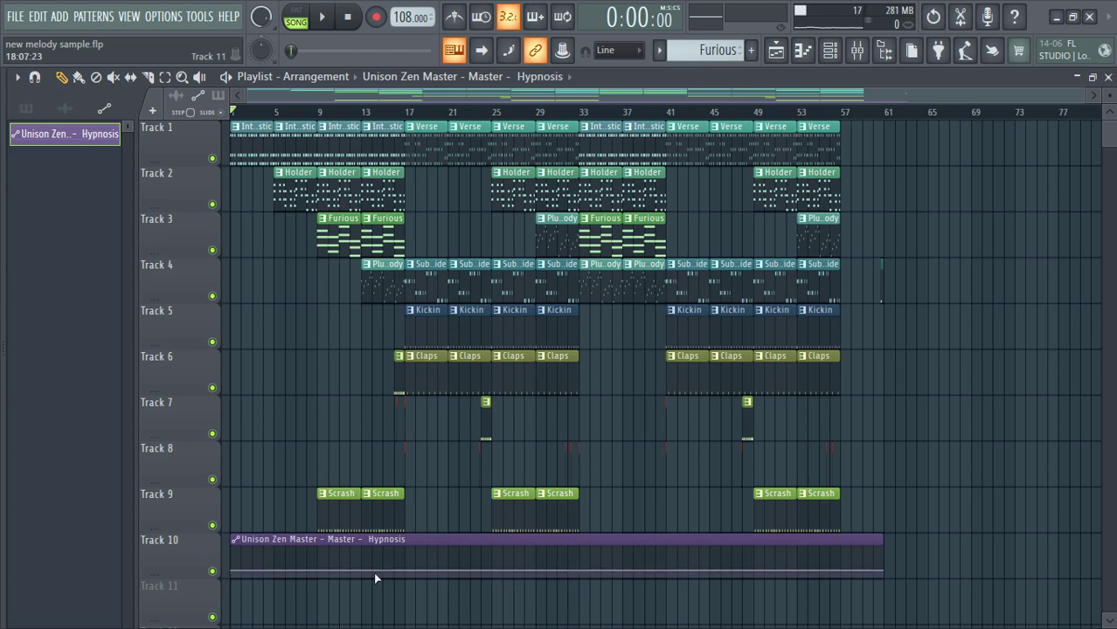
During playback, raise the Hypnosis automation to a peak near bar 13 and detach the Zen Master window.
{"action": "left_click", "coordinate": [319, 22]}
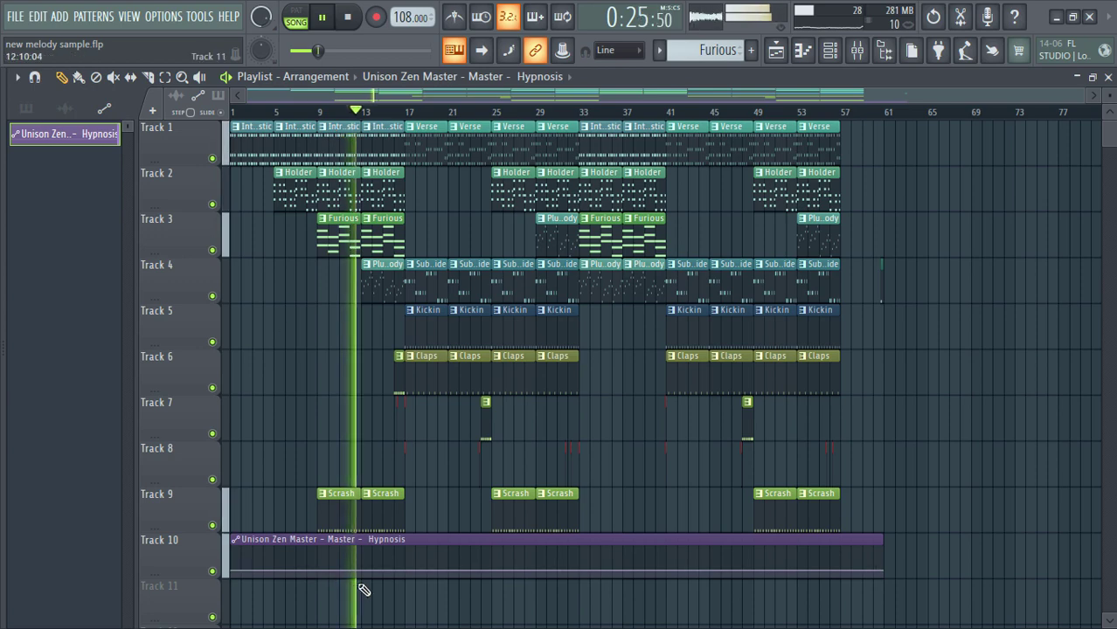
{"action": "left_click_drag", "start_coordinate": [365, 573], "coordinate": [366, 545]}
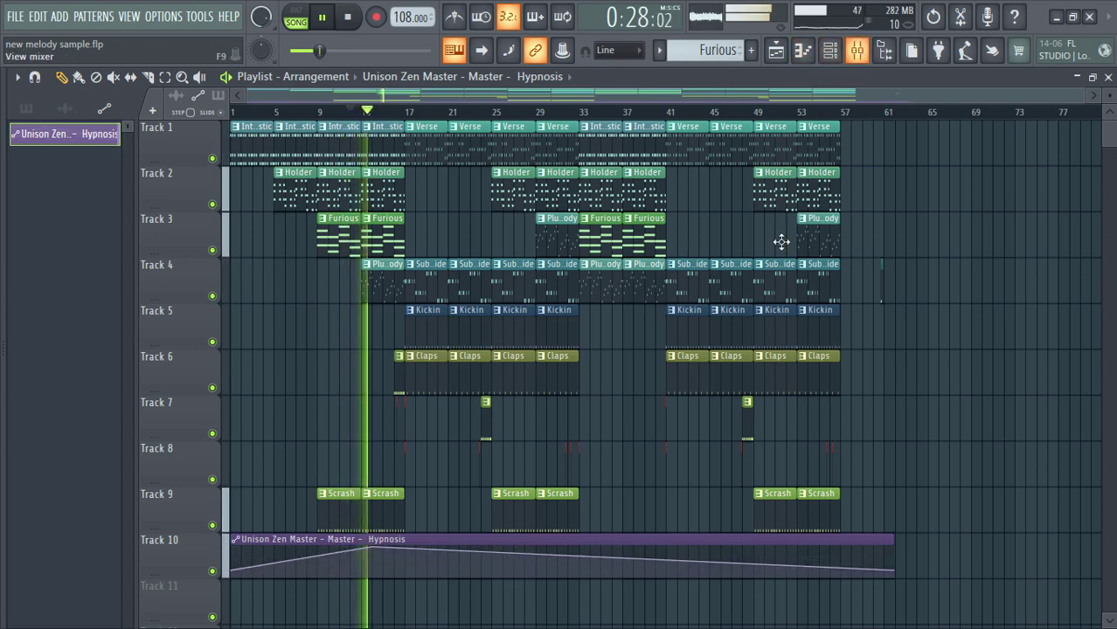
{"action": "left_click", "coordinate": [831, 51]}
{"action": "left_click", "coordinate": [972, 486]}
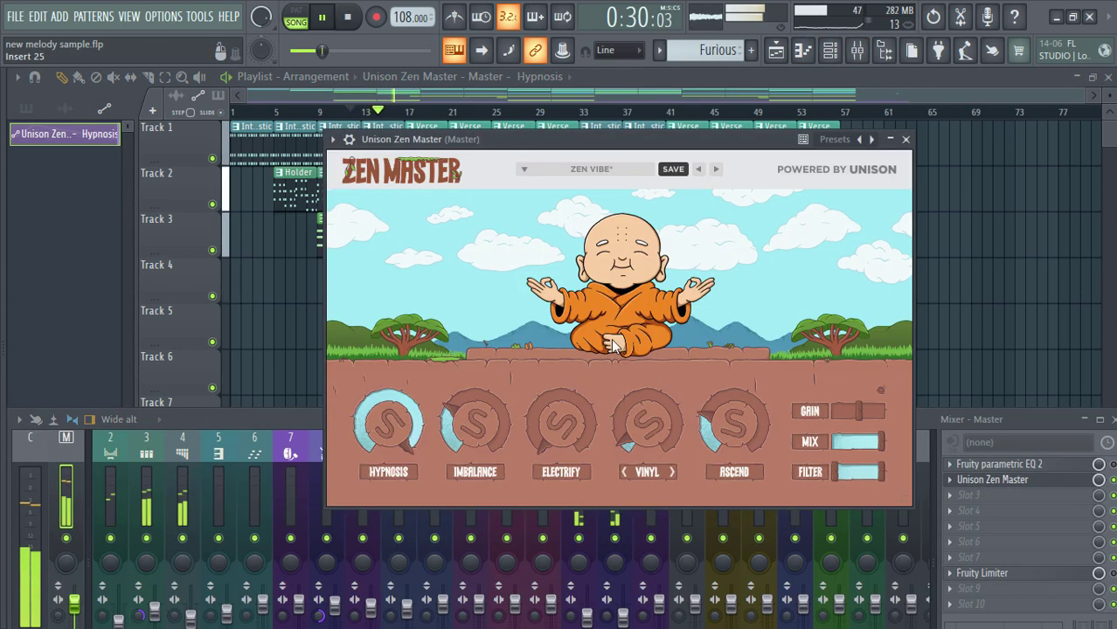
{"action": "left_click", "coordinate": [332, 140]}
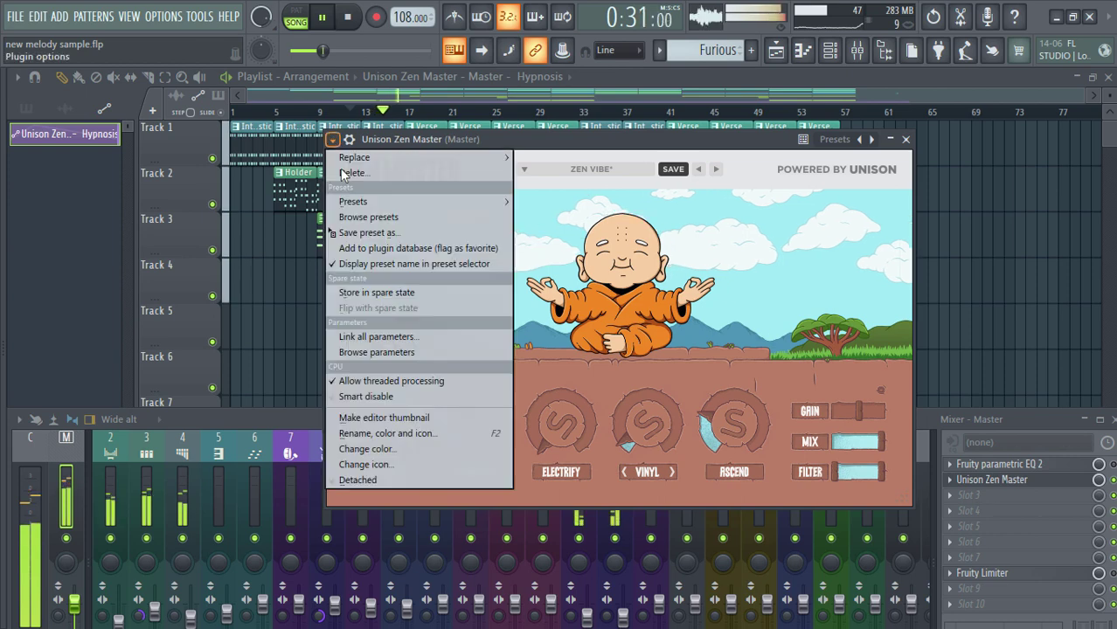
{"action": "left_click", "coordinate": [358, 480]}
Rewind to about bar 6 and play back to watch the Hypnosis knob follow the automation.
{"action": "left_click", "coordinate": [330, 16]}
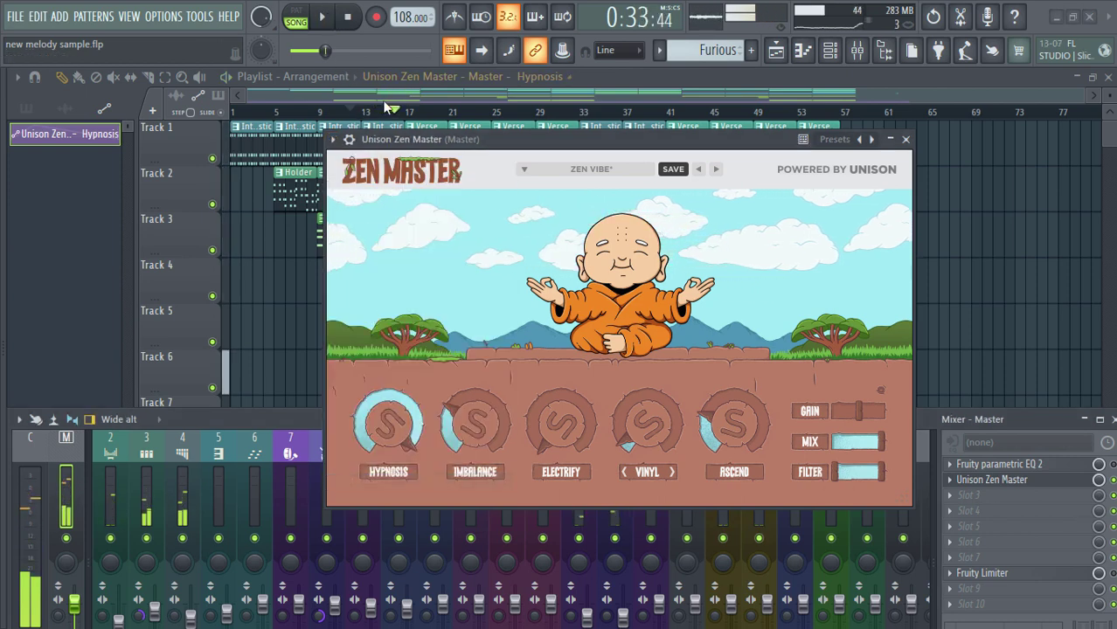
{"action": "key", "text": "F9"}
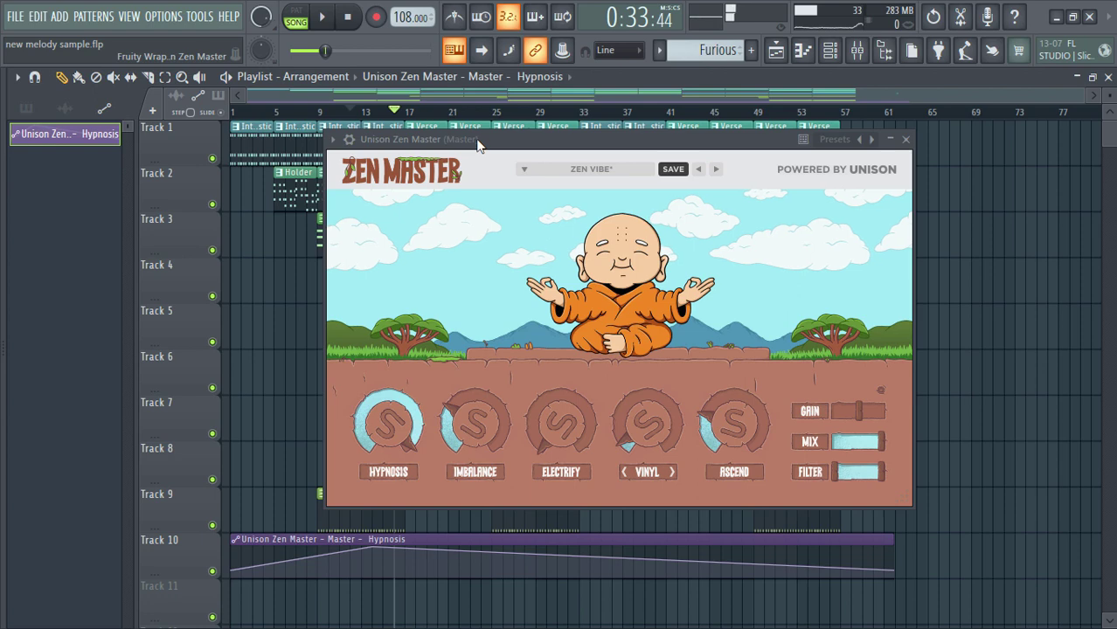
{"action": "left_click", "coordinate": [306, 112]}
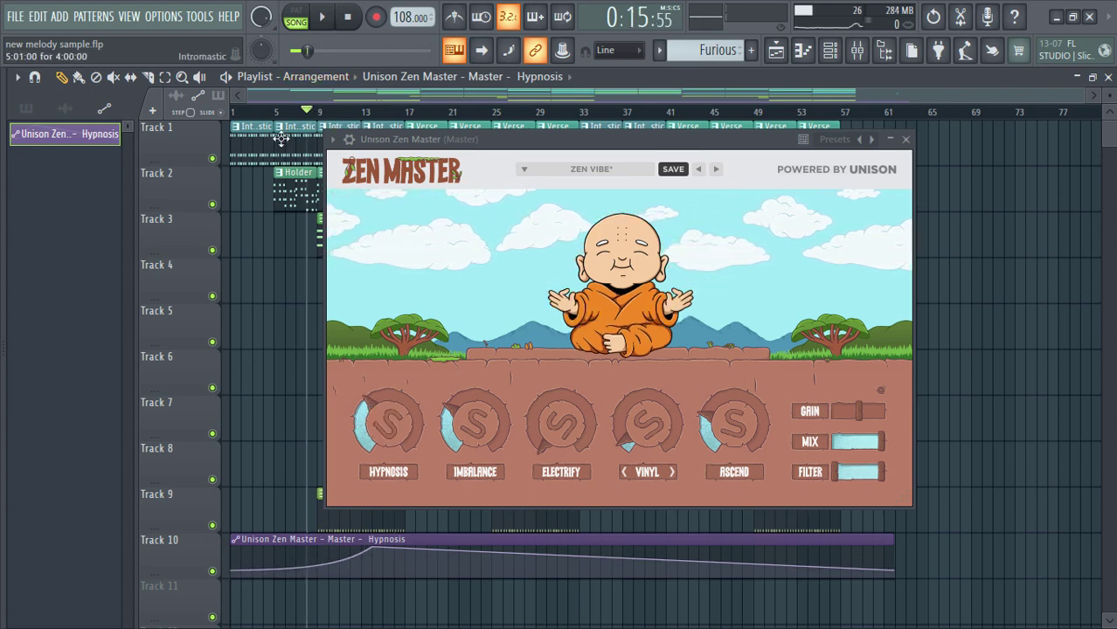
{"action": "left_click", "coordinate": [285, 113]}
{"action": "left_click", "coordinate": [321, 16]}
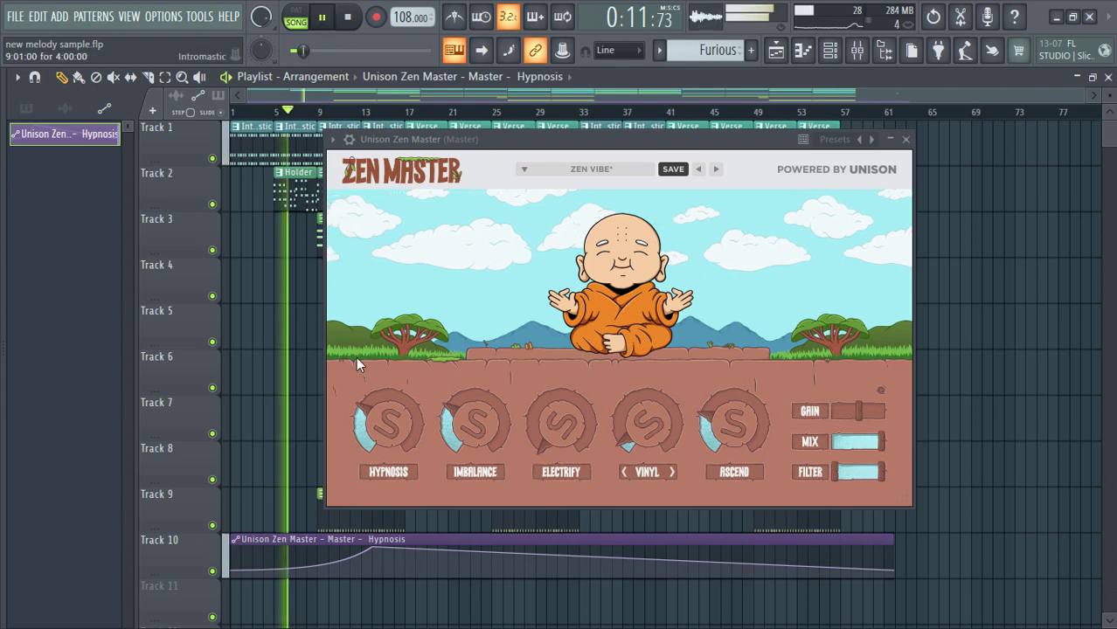
{"action": "mouse_move", "coordinate": [364, 413]}
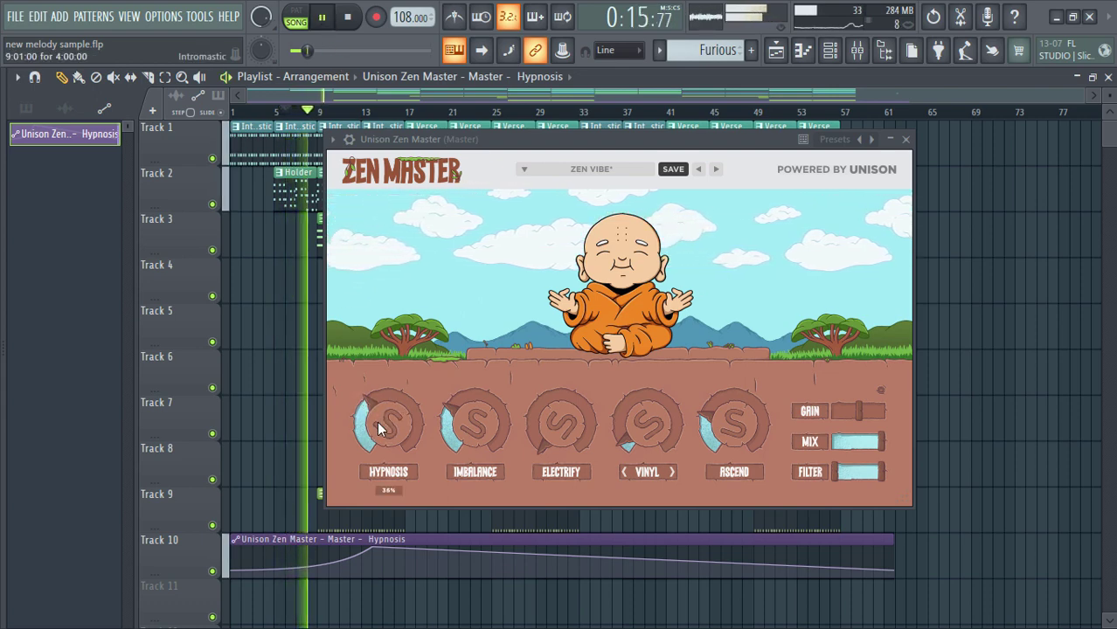
{"action": "key", "text": "space"}
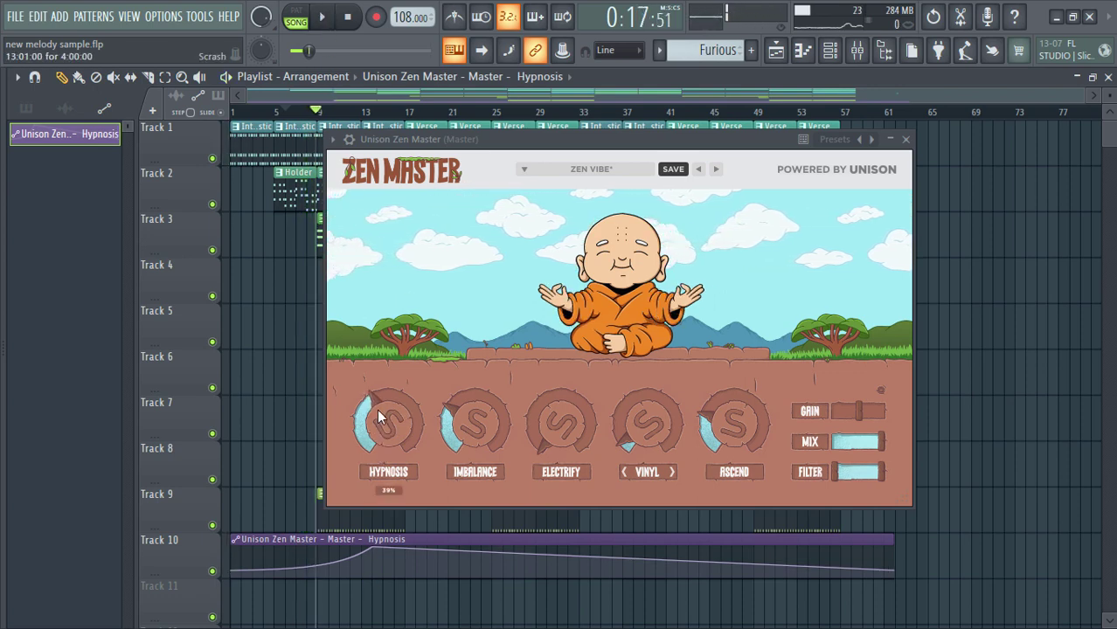
{"action": "left_click", "coordinate": [329, 17]}
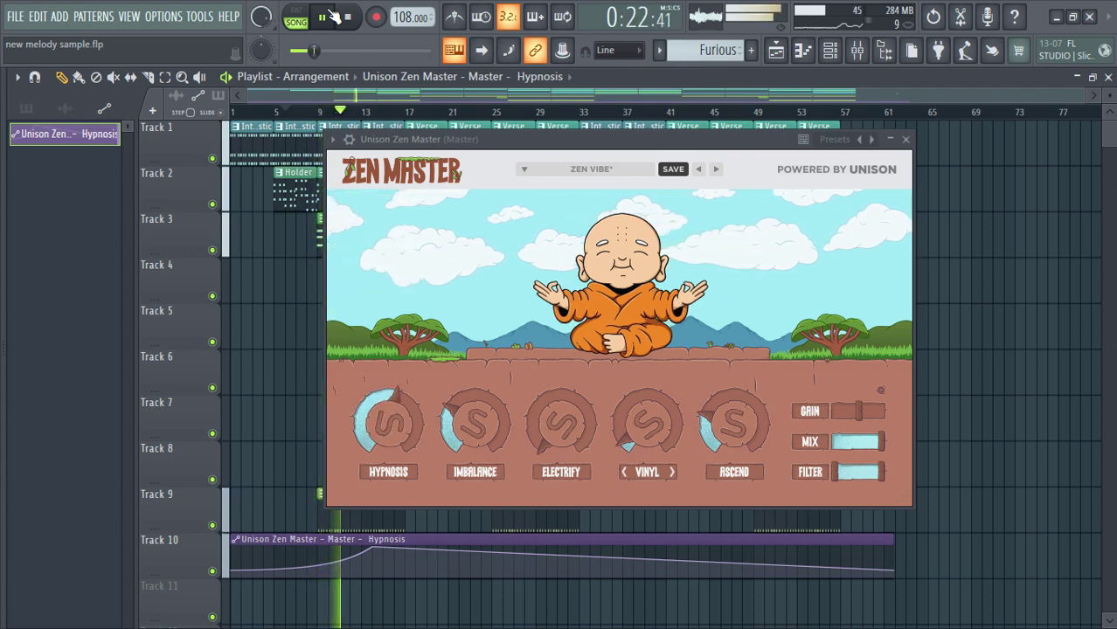
{"action": "left_click", "coordinate": [326, 16]}
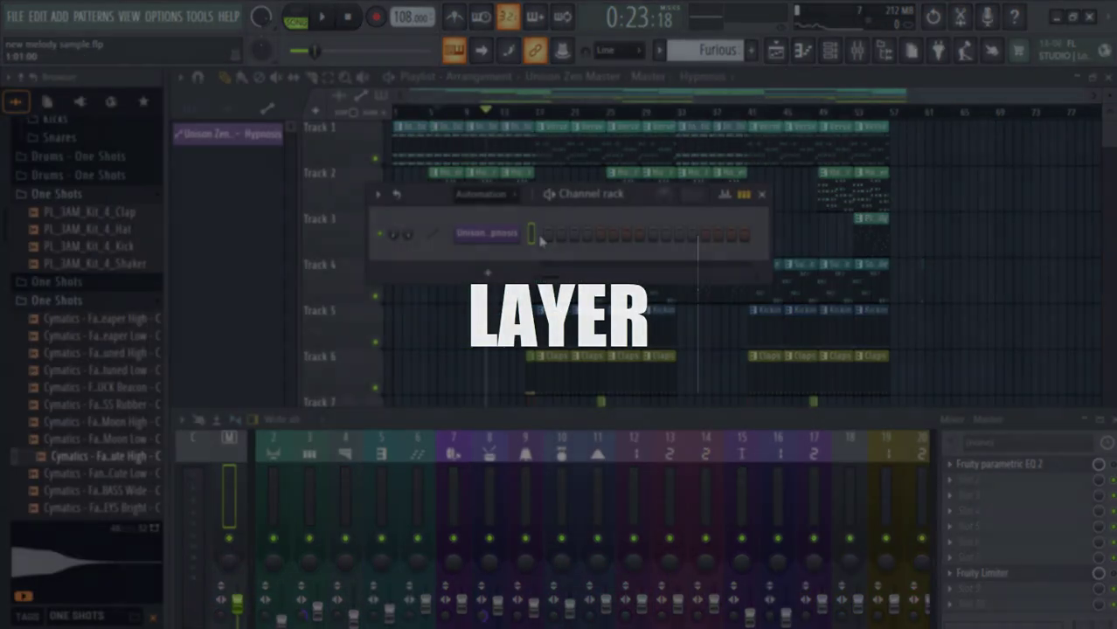
{"action": "left_click", "coordinate": [483, 194]}
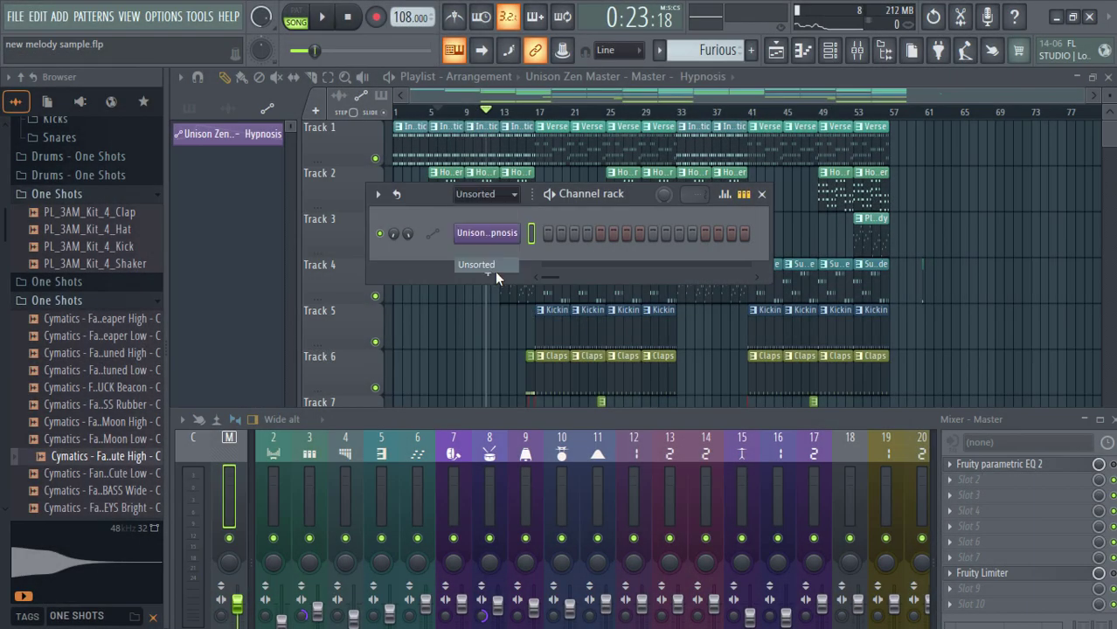
Load Cymatics Cute High, Cute Low and BASS Rubber into new channels in the Channel rack.
{"action": "left_click", "coordinate": [479, 265]}
{"action": "right_click", "coordinate": [101, 456]}
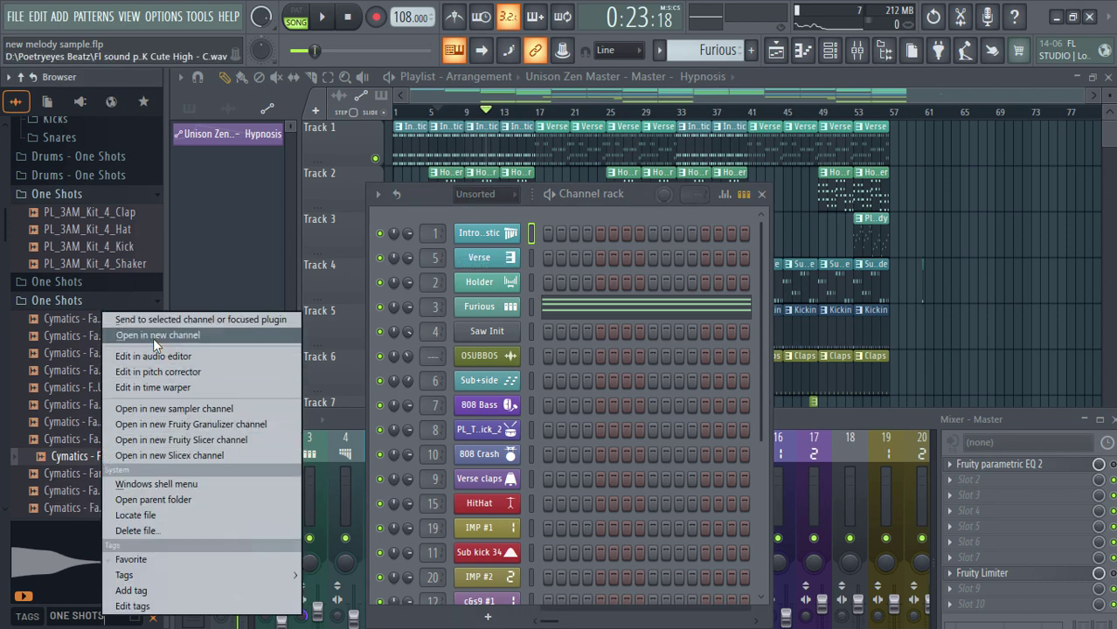
{"action": "left_click", "coordinate": [153, 337]}
{"action": "right_click", "coordinate": [79, 473]}
{"action": "left_click", "coordinate": [151, 337]}
{"action": "right_click", "coordinate": [96, 405]}
{"action": "left_click", "coordinate": [157, 340]}
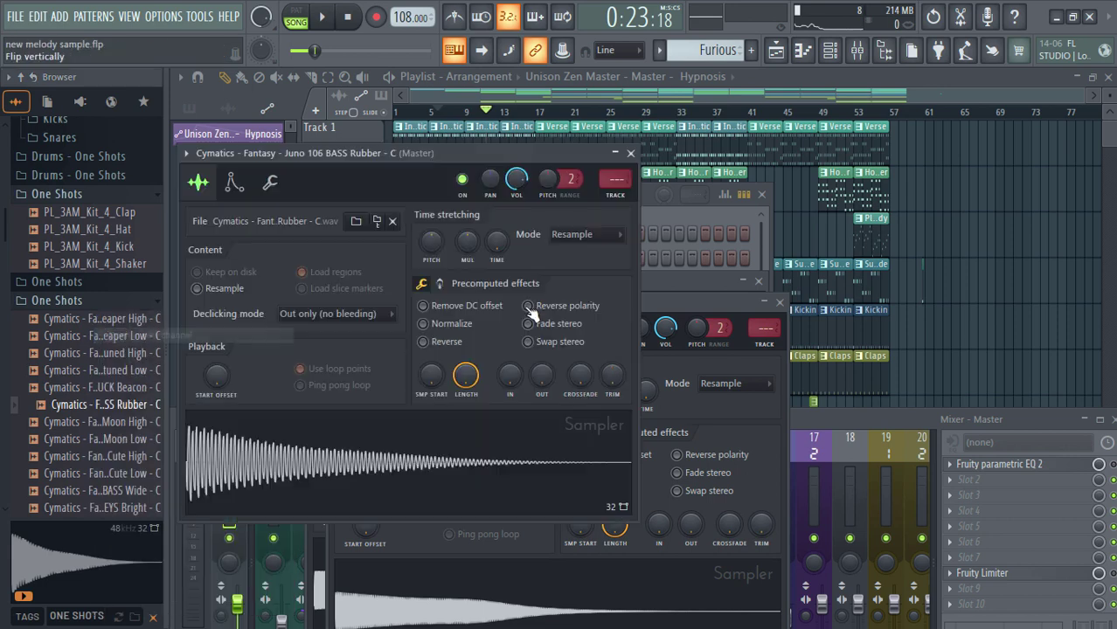
{"action": "key", "text": "F6"}
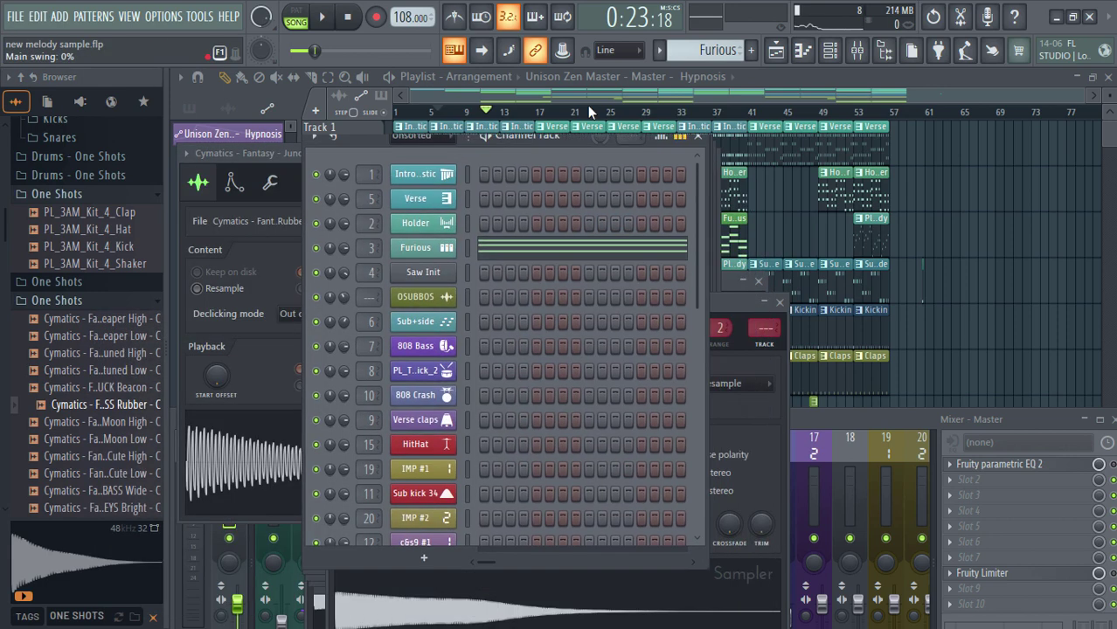
{"action": "left_click_drag", "start_coordinate": [712, 230], "coordinate": [705, 486]}
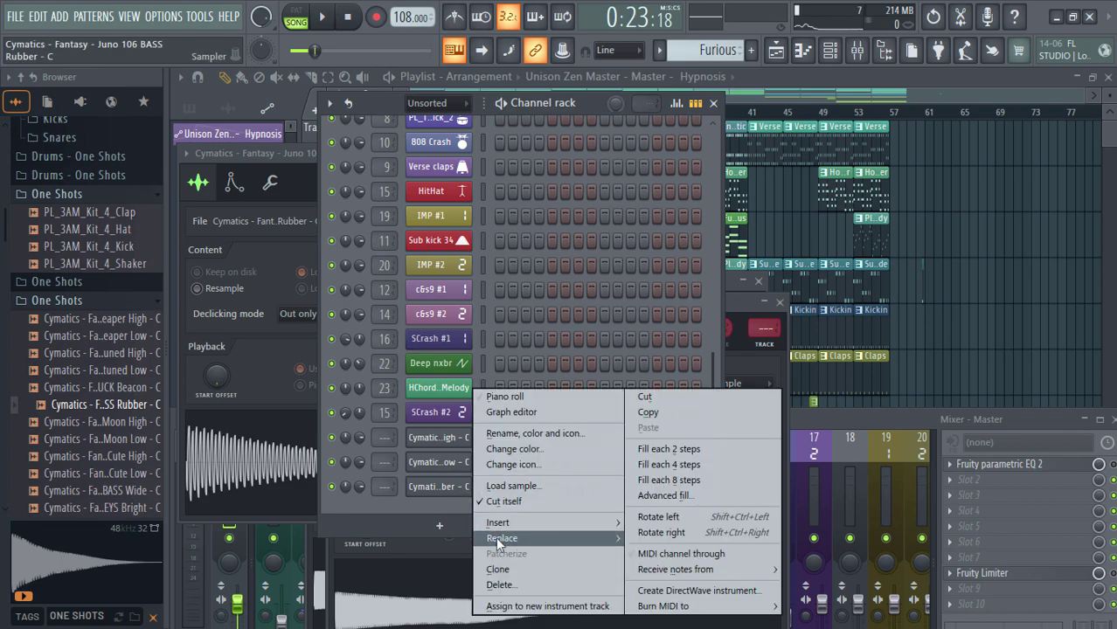
Insert a Layer channel and move it to the bottom of the Channel rack.
{"action": "mouse_move", "coordinate": [524, 523]}
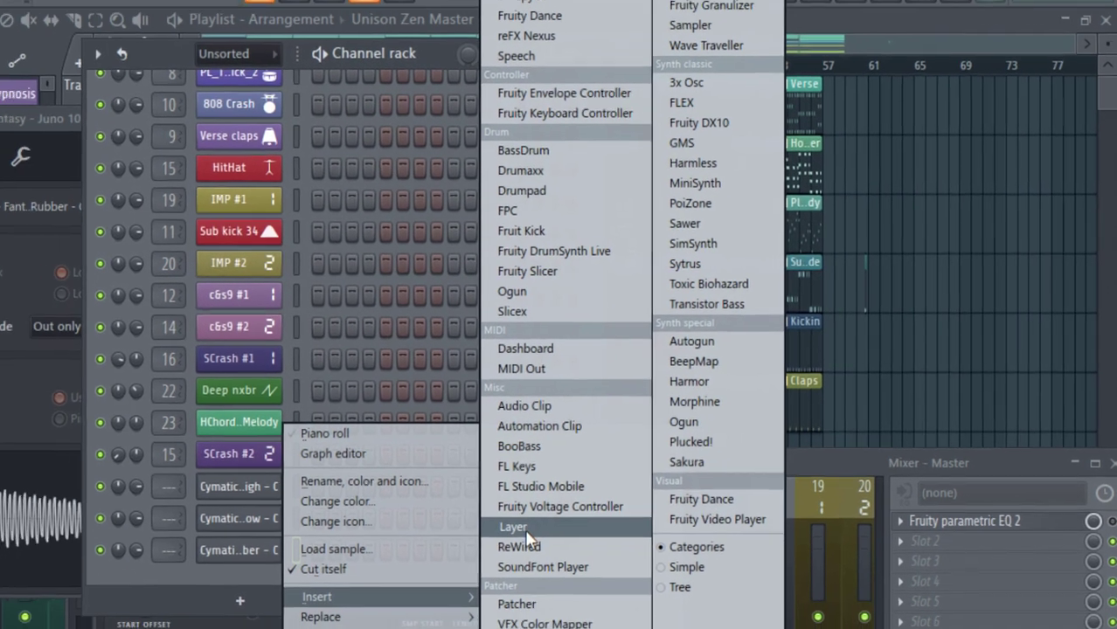
{"action": "left_click", "coordinate": [649, 469]}
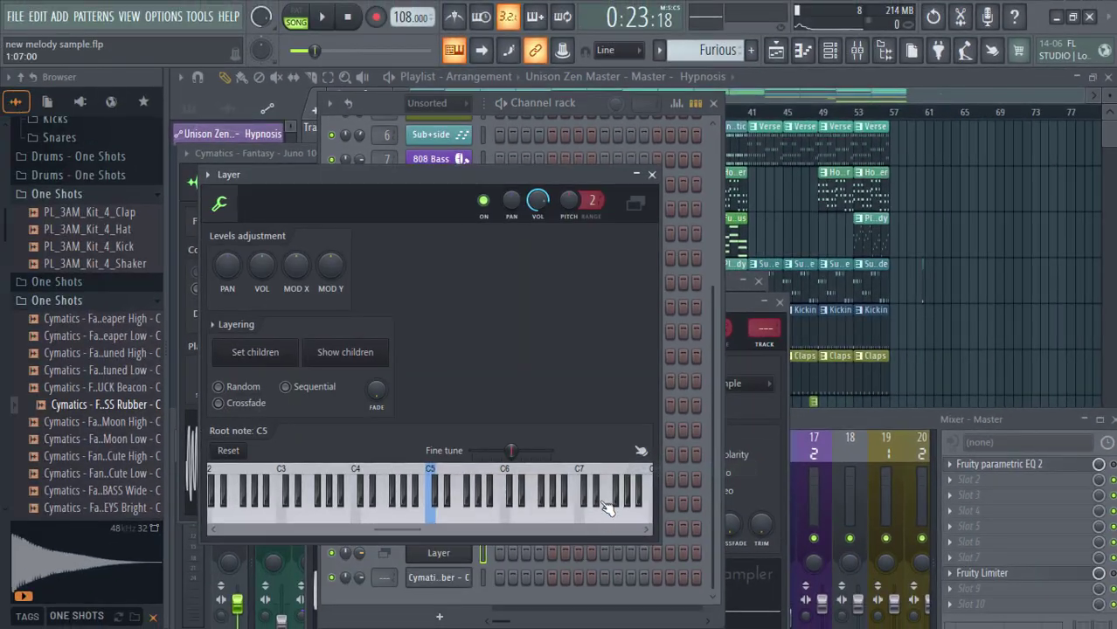
{"action": "left_click_drag", "start_coordinate": [540, 177], "coordinate": [1032, 186]}
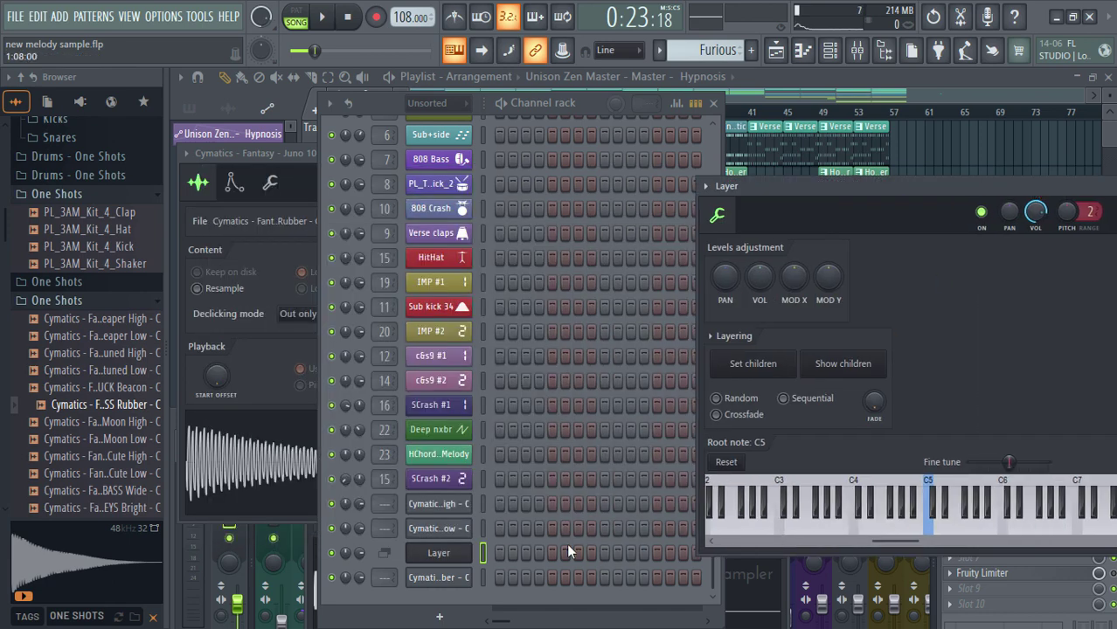
{"action": "left_click", "coordinate": [483, 547]}
{"action": "key", "text": "alt+Down"}
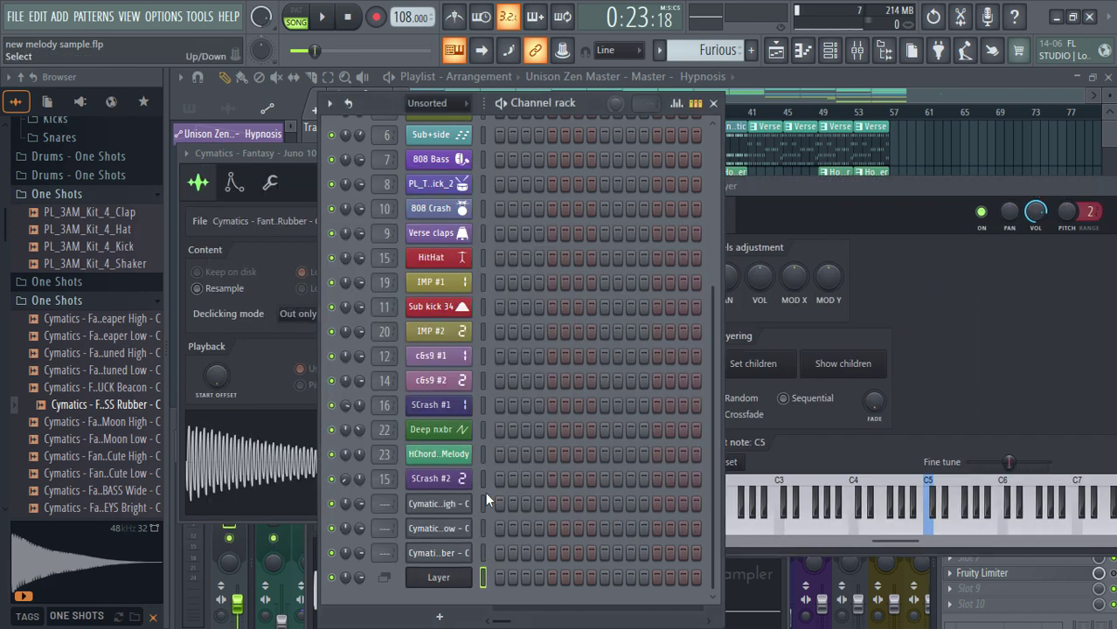
Set the three Cymatics channels as Layer's children and open Layer's piano roll.
{"action": "left_click_drag", "start_coordinate": [484, 505], "coordinate": [486, 535]}
{"action": "left_click", "coordinate": [830, 179]}
{"action": "left_click", "coordinate": [753, 368]}
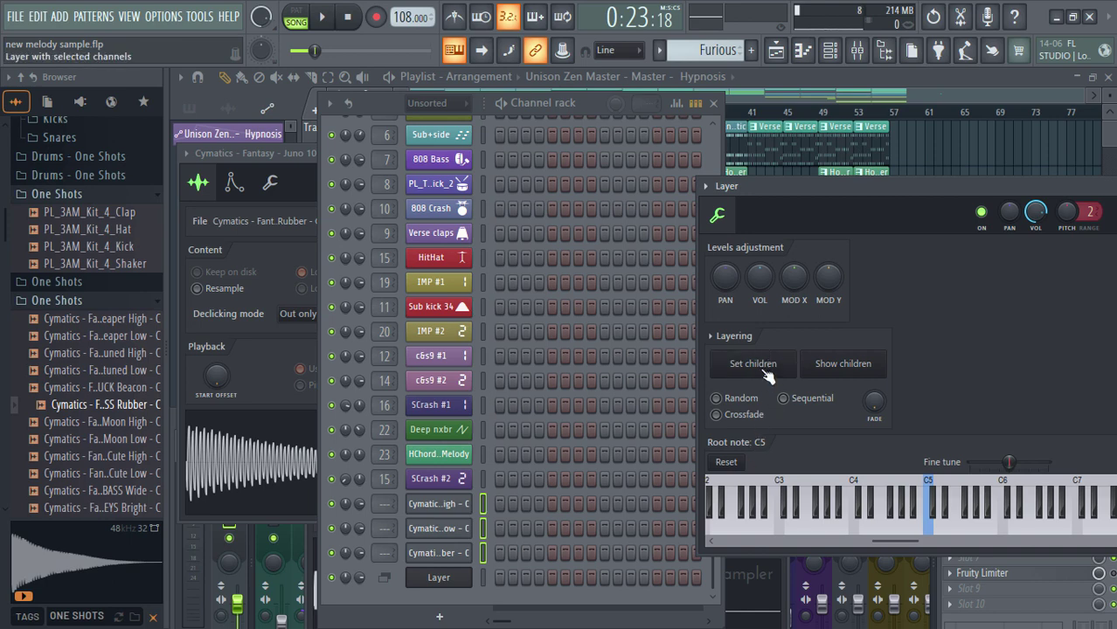
{"action": "right_click", "coordinate": [450, 582]}
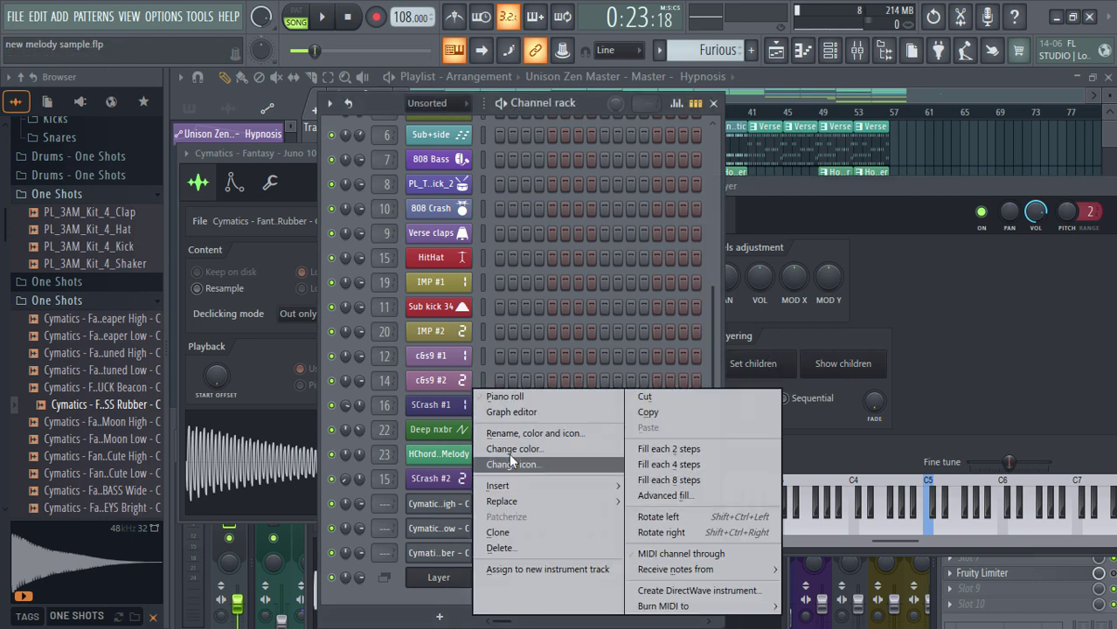
{"action": "left_click", "coordinate": [516, 404]}
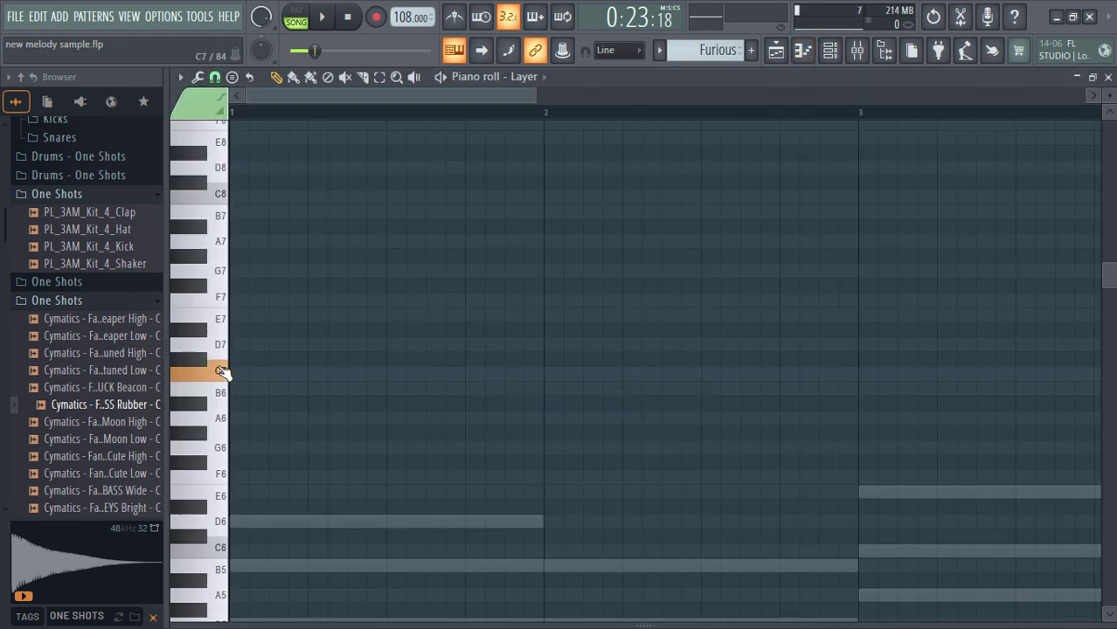